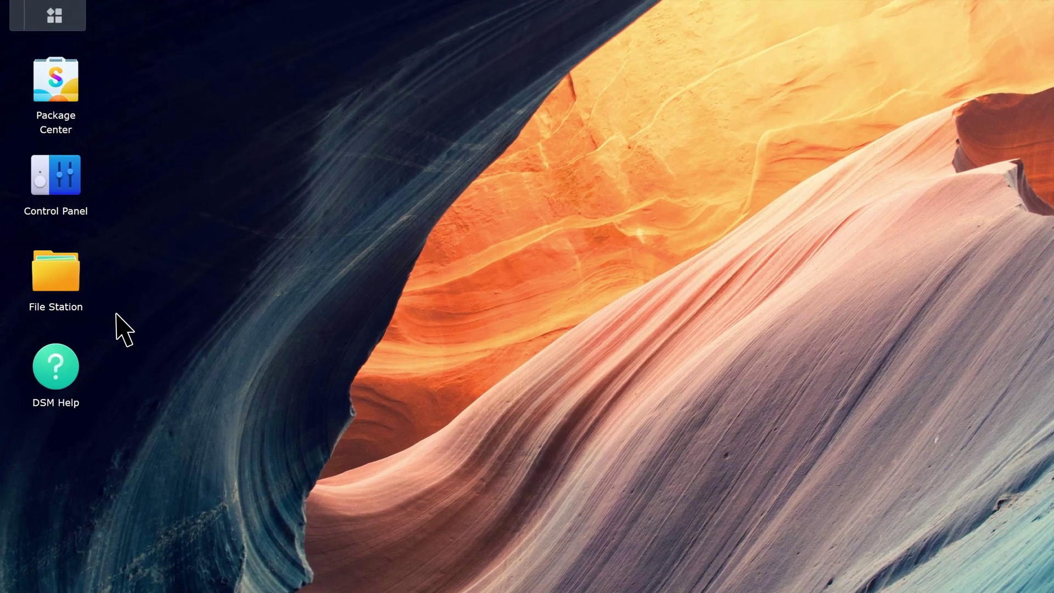
# - Sign the NAS in to a Synology Account with email and password from Control Panel
pyautogui.click(48, 157)
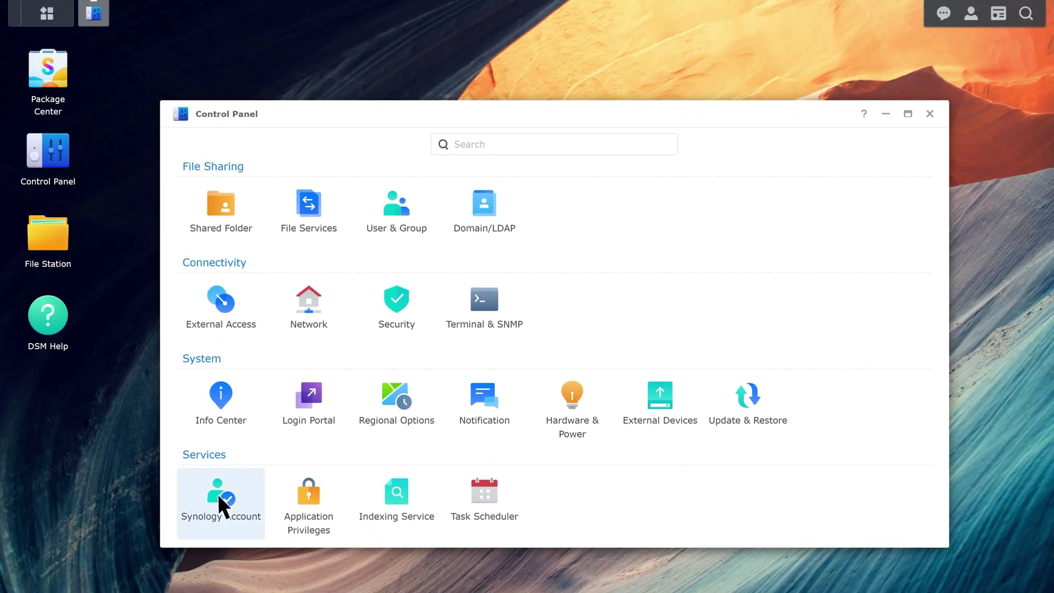
pyautogui.click(218, 496)
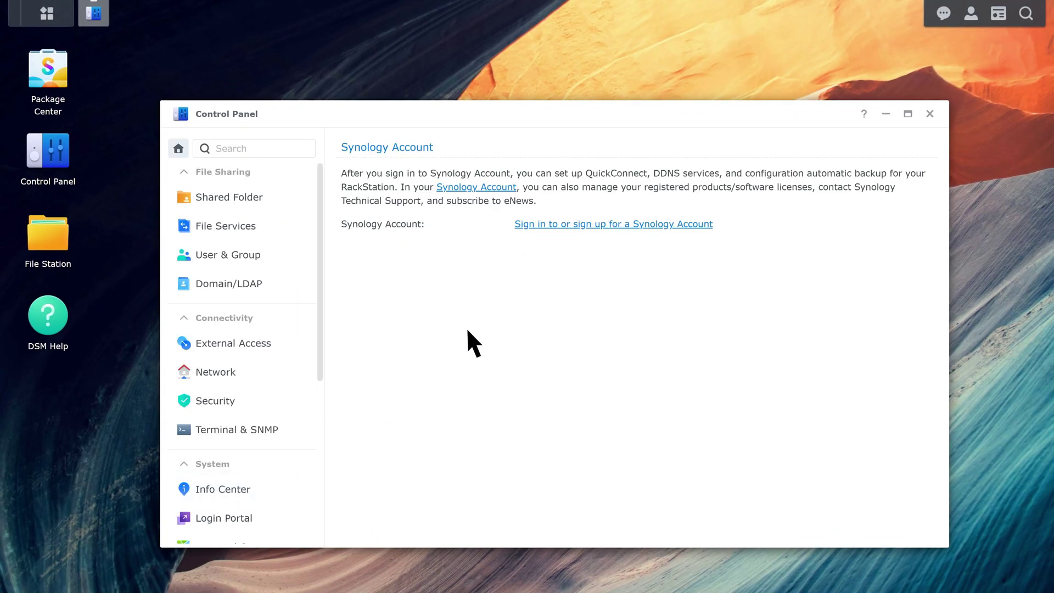
pyautogui.click(623, 224)
pyautogui.click(251, 222)
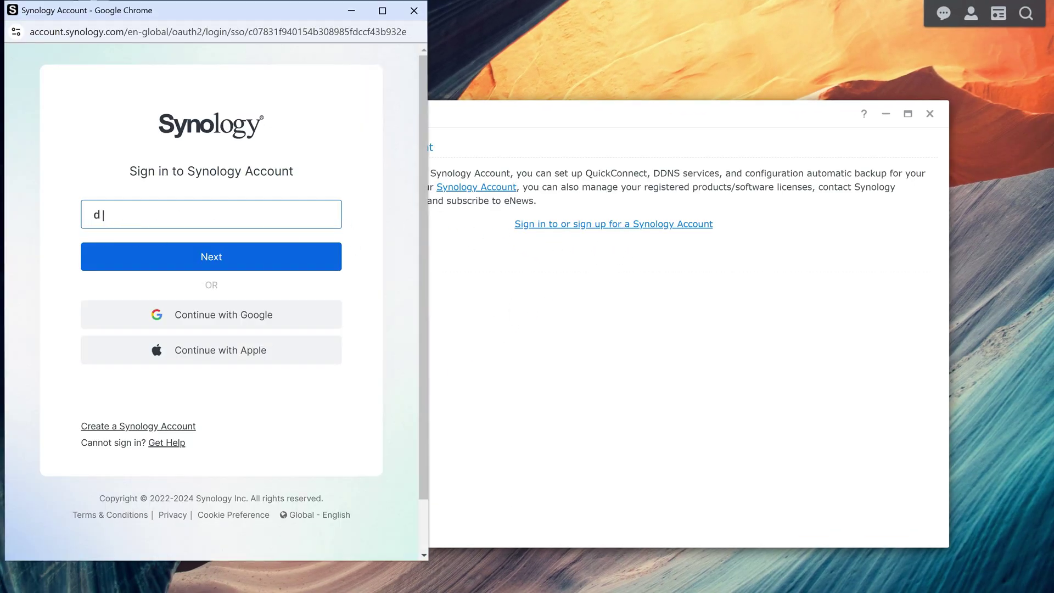
pyautogui.click(228, 259)
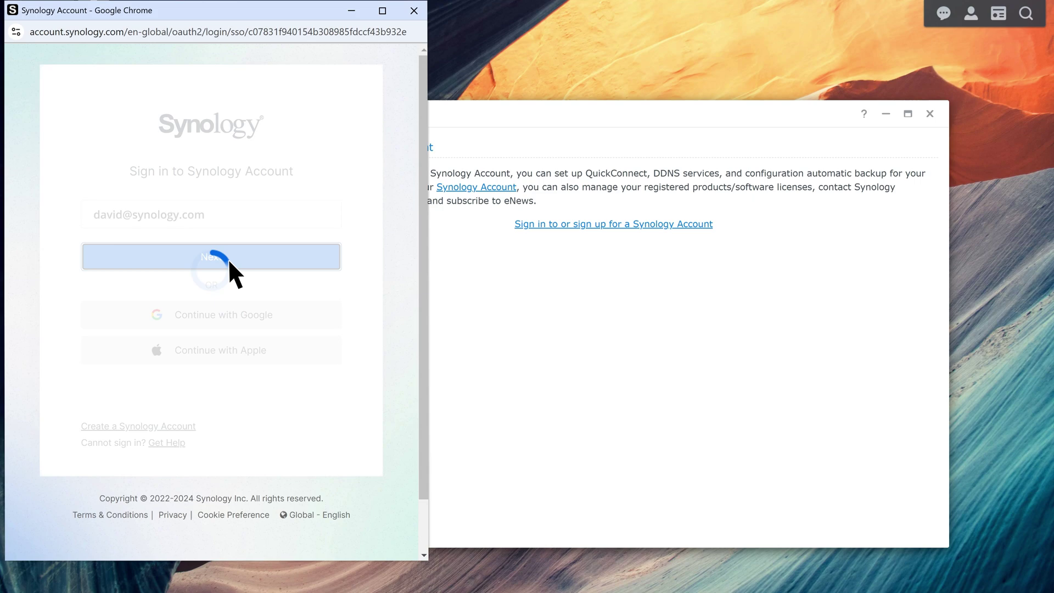
pyautogui.write('************')
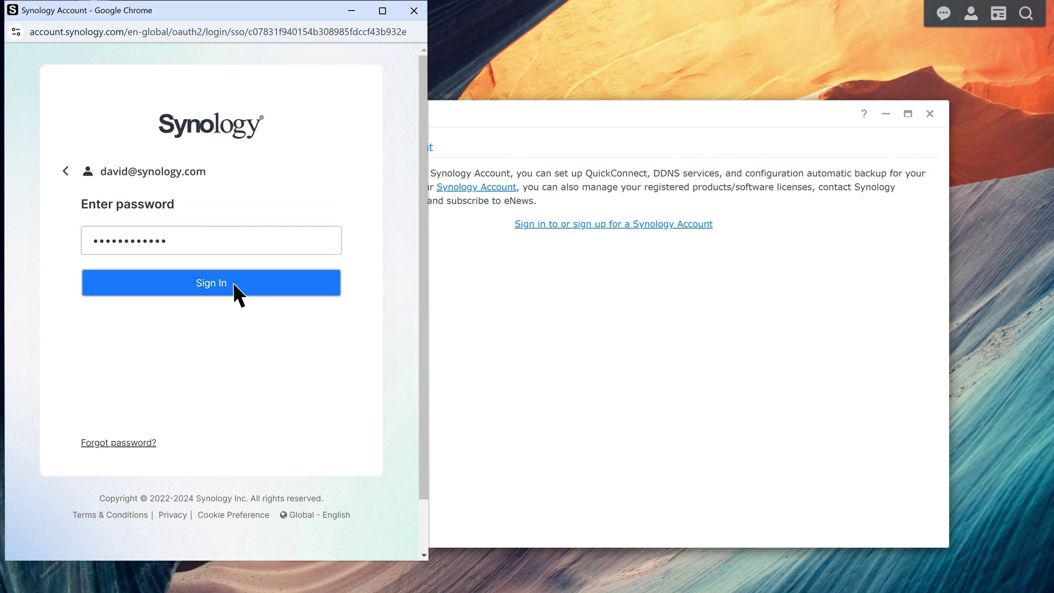
pyautogui.click(233, 283)
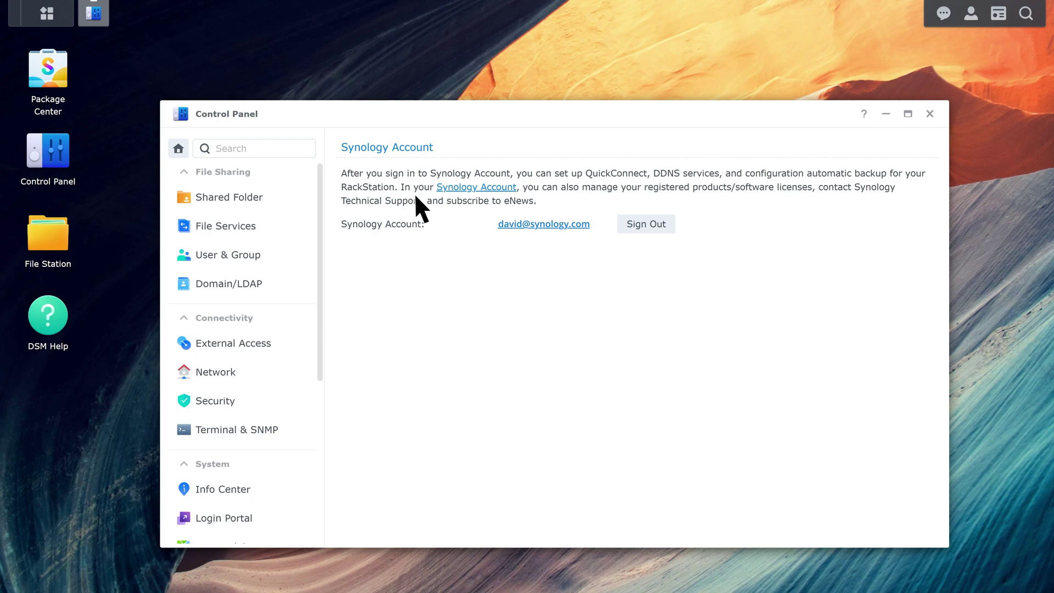
# - Check NTP time sync under Regional Options, then close Control Panel
pyautogui.click(178, 148)
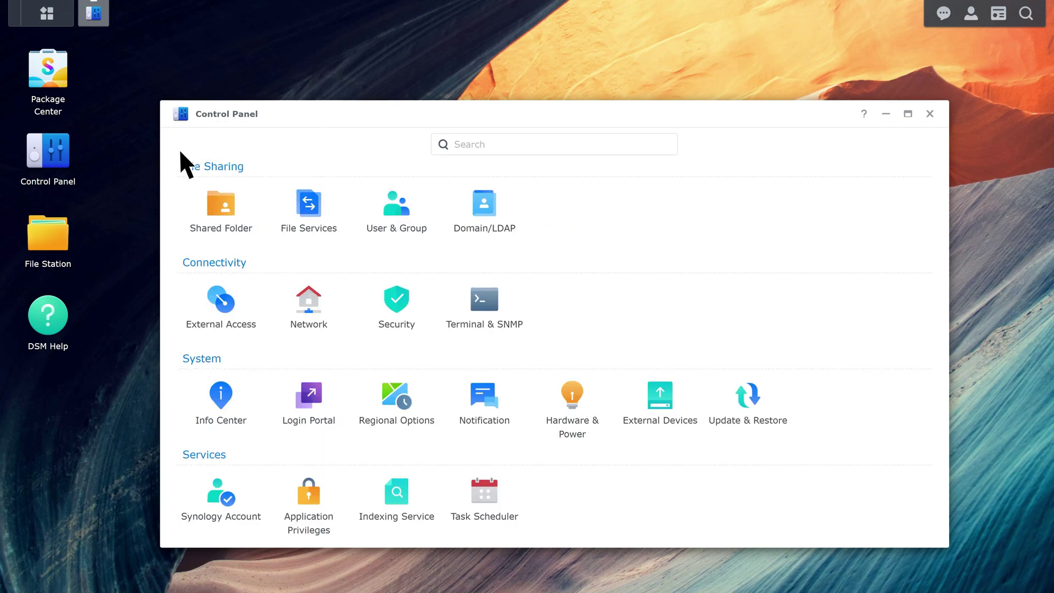
pyautogui.click(394, 396)
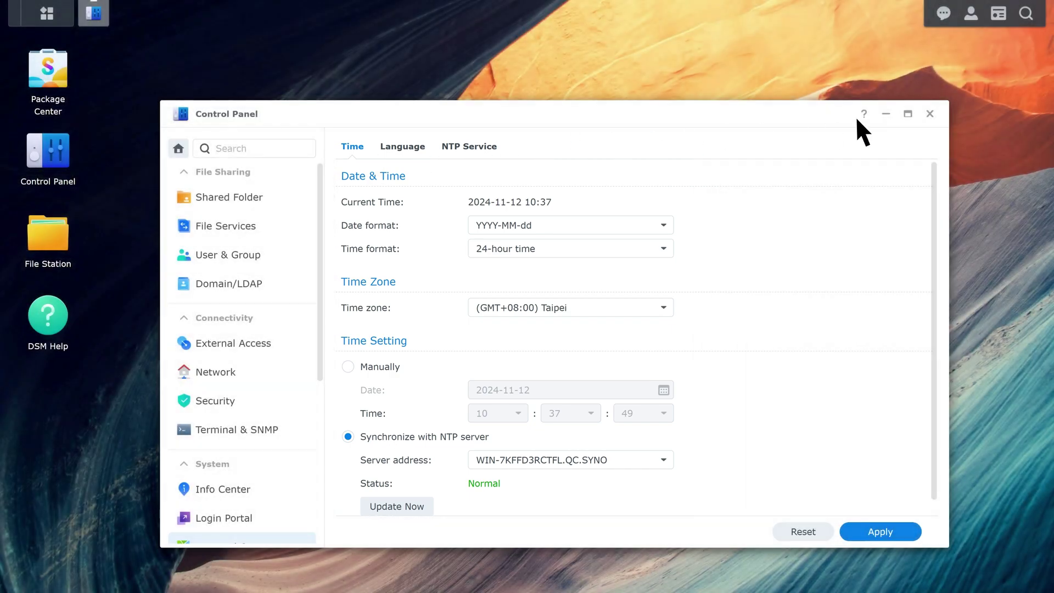
pyautogui.click(929, 113)
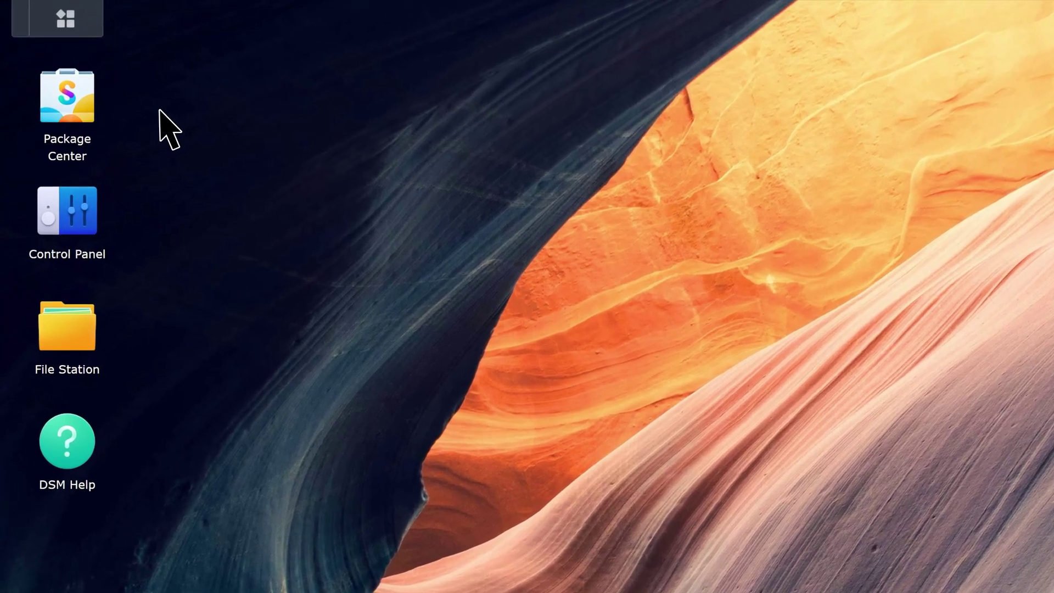
# - Find Synology MailPlus Server in Package Center and start its installation
pyautogui.click(50, 76)
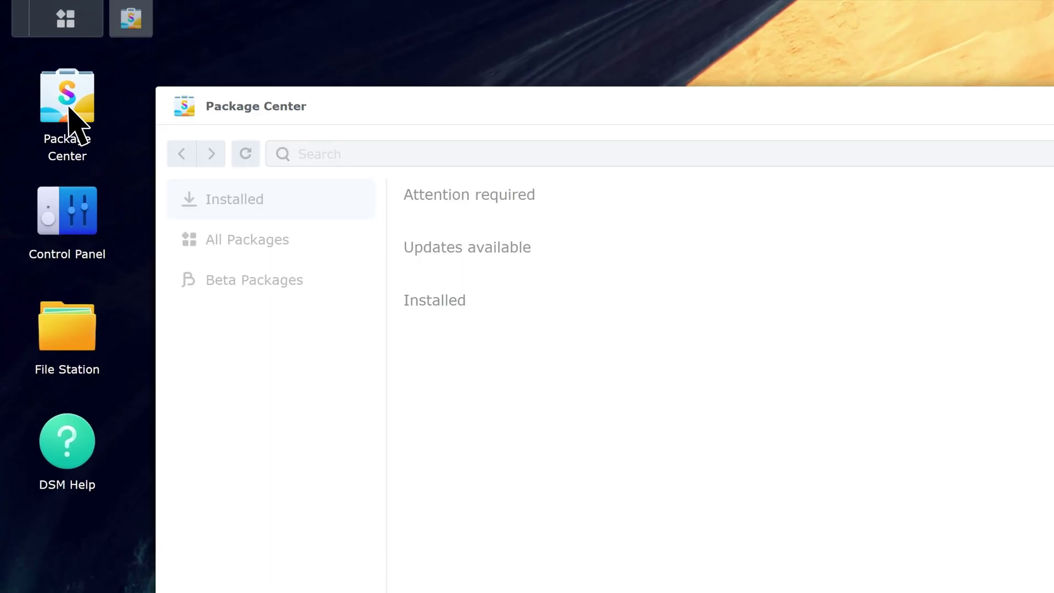
pyautogui.click(301, 155)
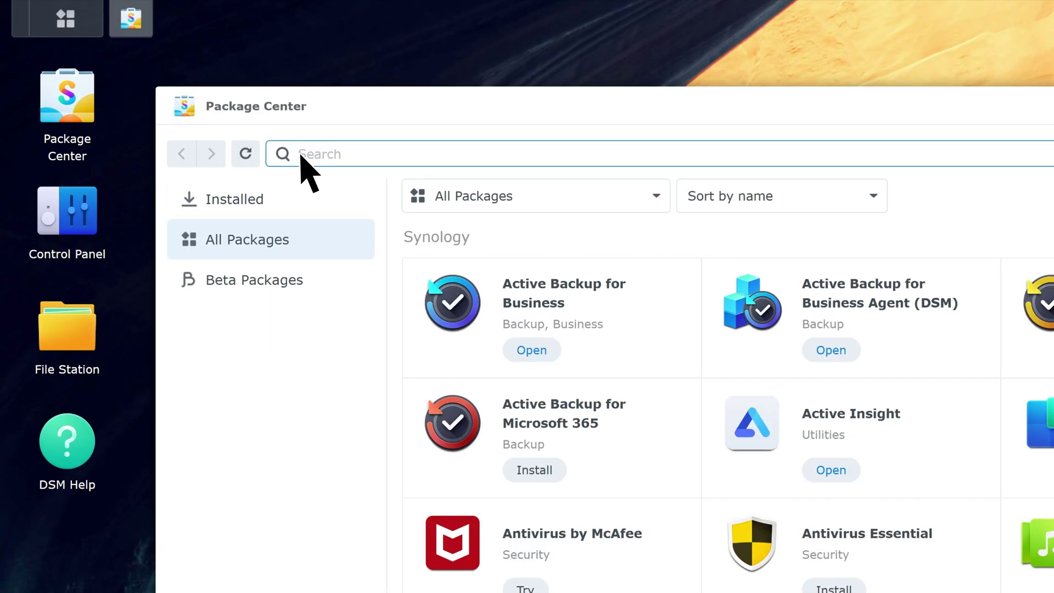
pyautogui.write('mailplus')
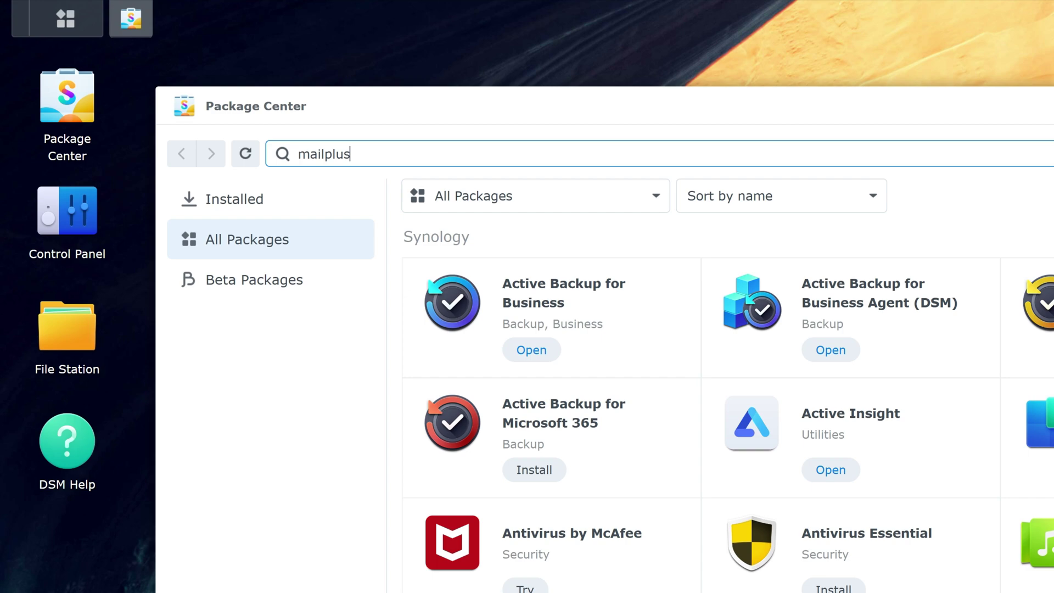
pyautogui.click(809, 218)
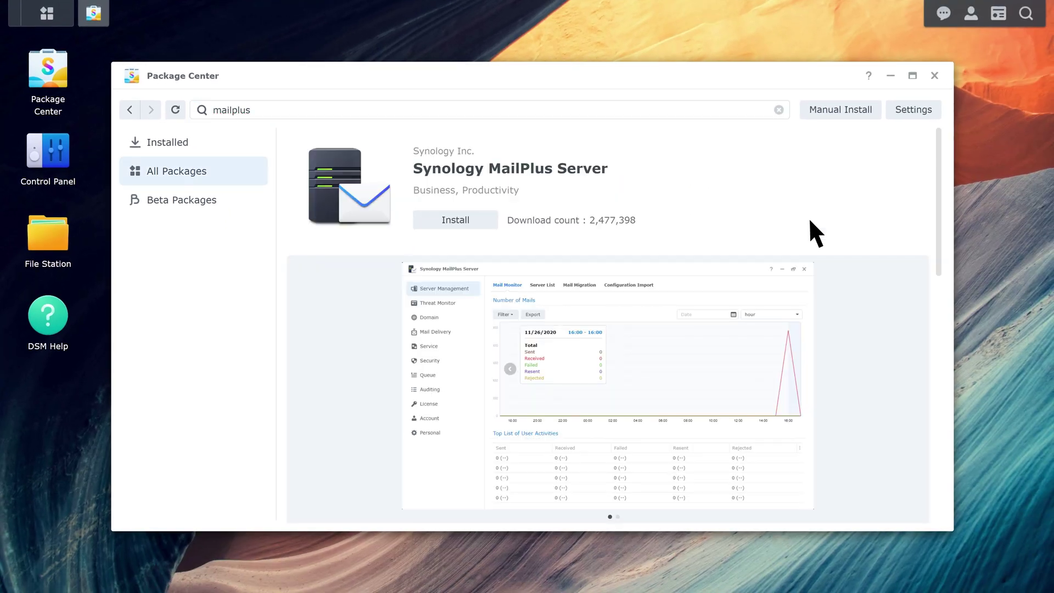
pyautogui.click(455, 220)
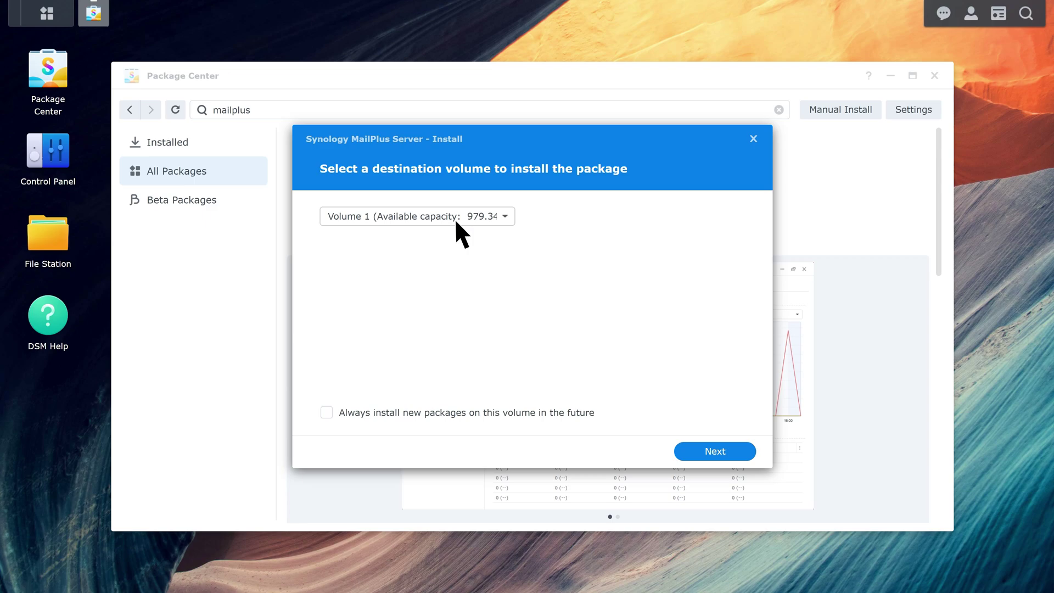
# - Install MailPlus Server on Volume 1 so it runs, then close Package Center
pyautogui.click(716, 449)
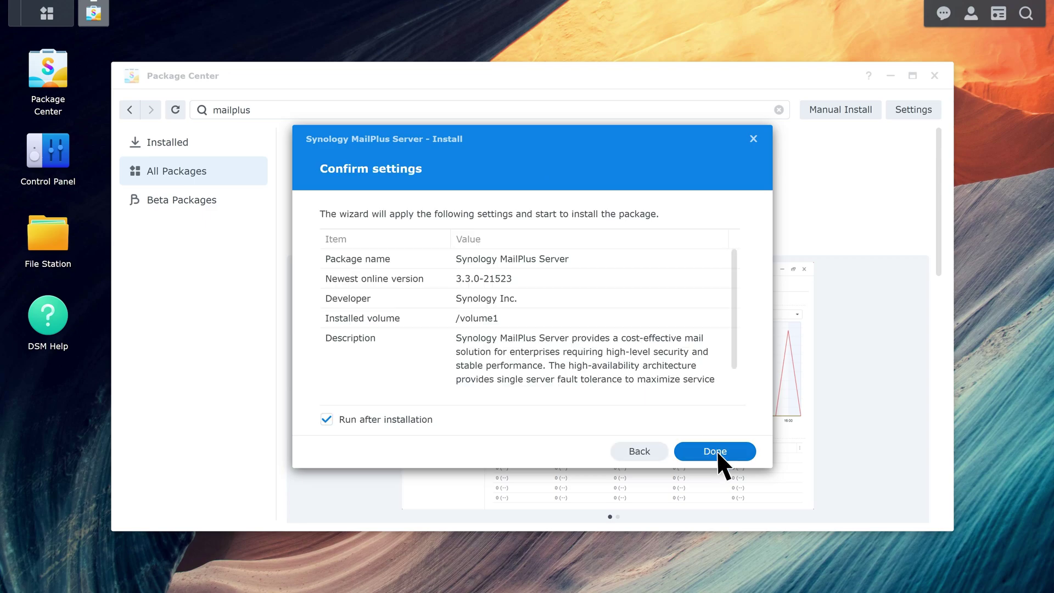
pyautogui.click(717, 451)
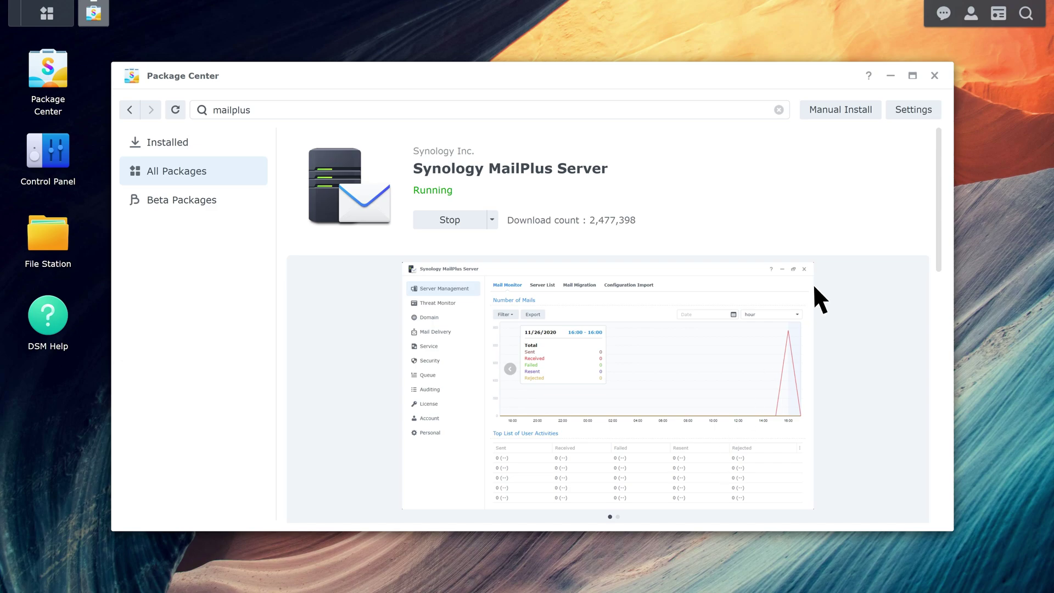
pyautogui.click(935, 74)
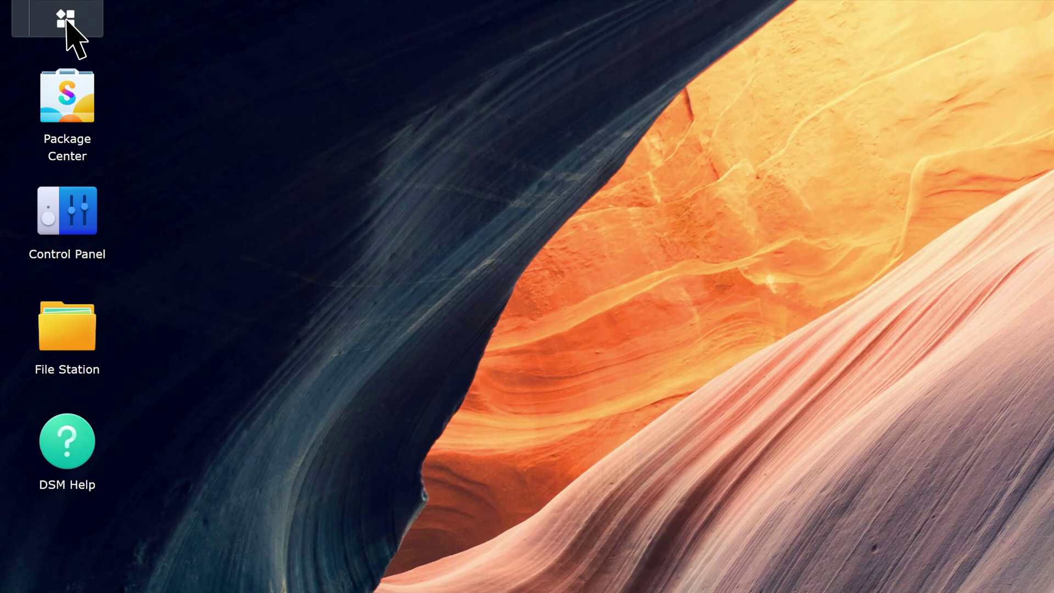
pyautogui.click(47, 13)
pyautogui.click(329, 485)
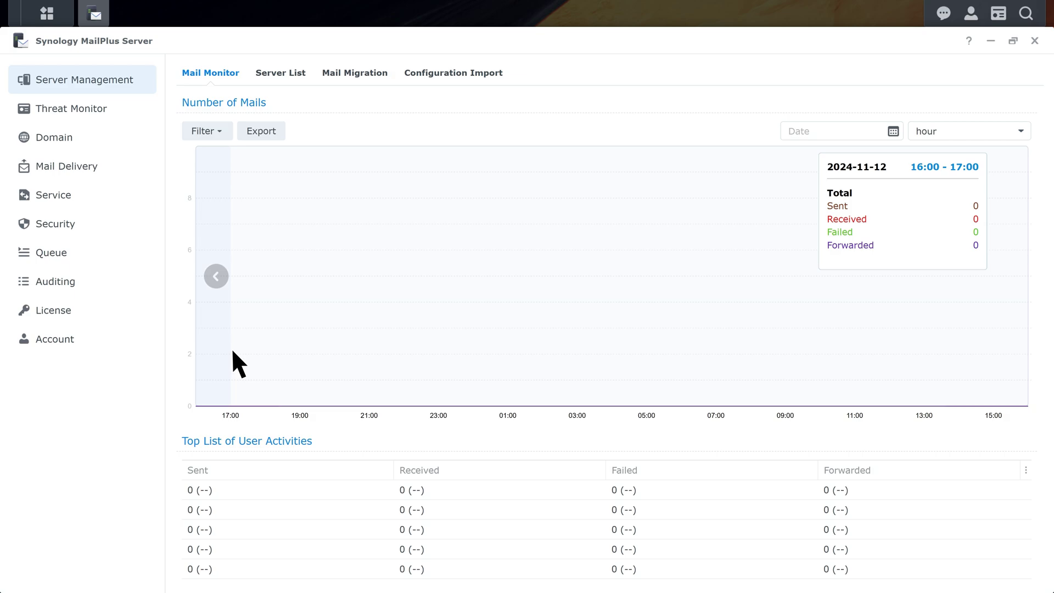
pyautogui.click(1034, 40)
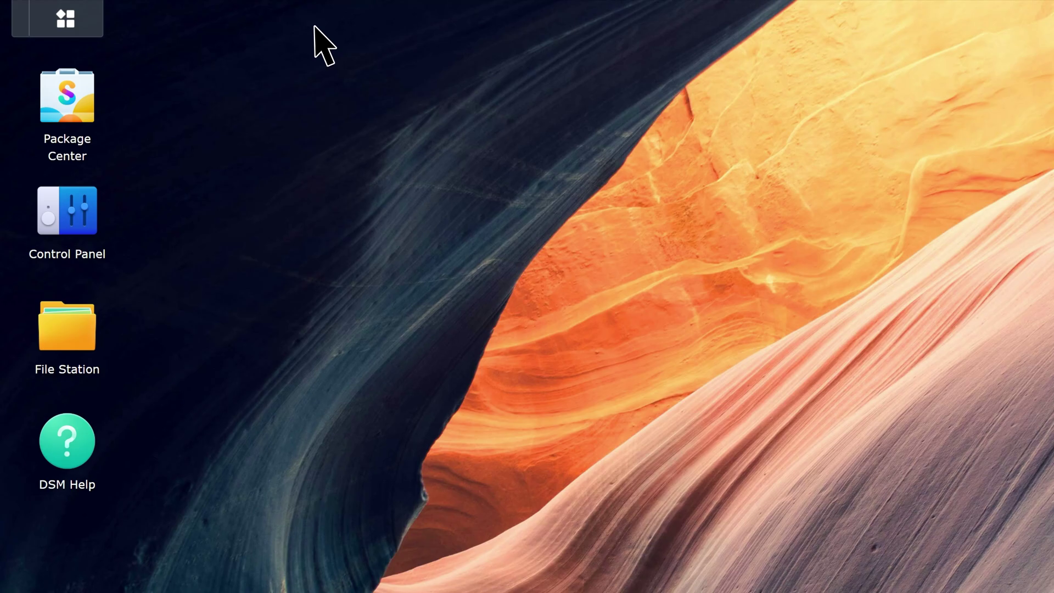
pyautogui.click(47, 14)
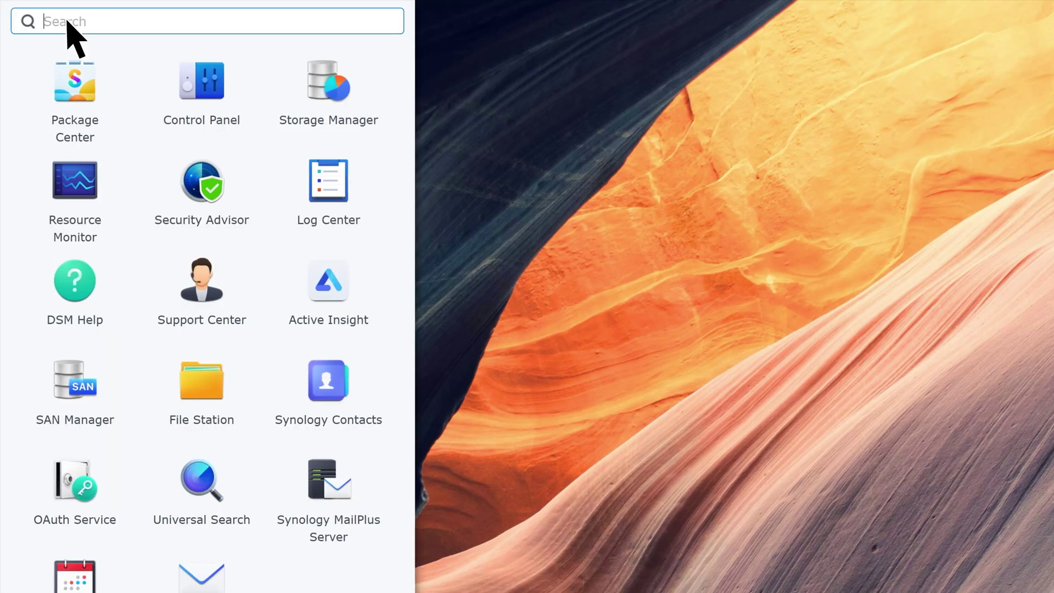
pyautogui.click(322, 91)
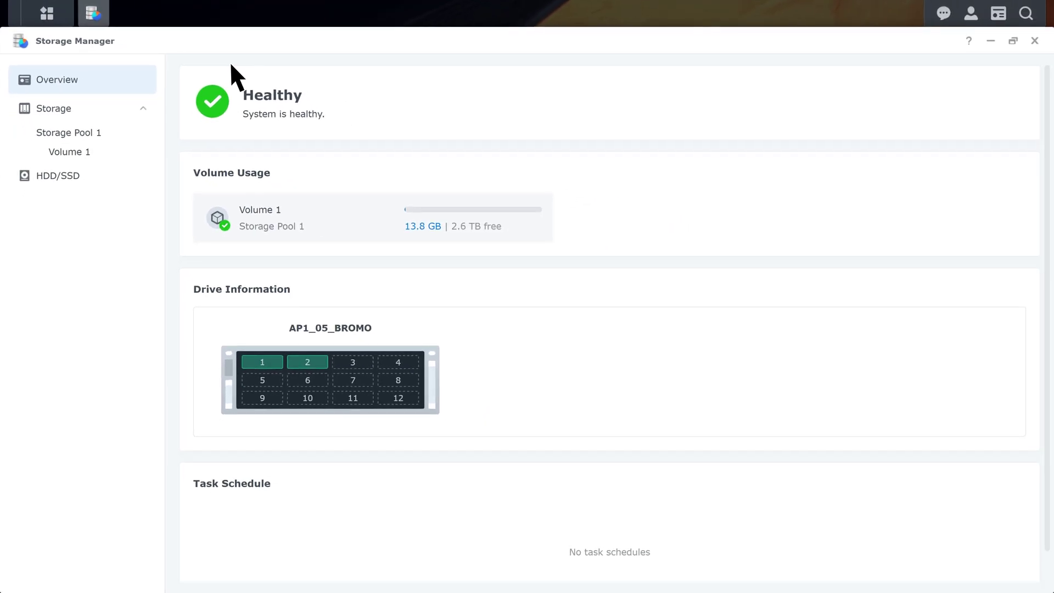
pyautogui.click(108, 133)
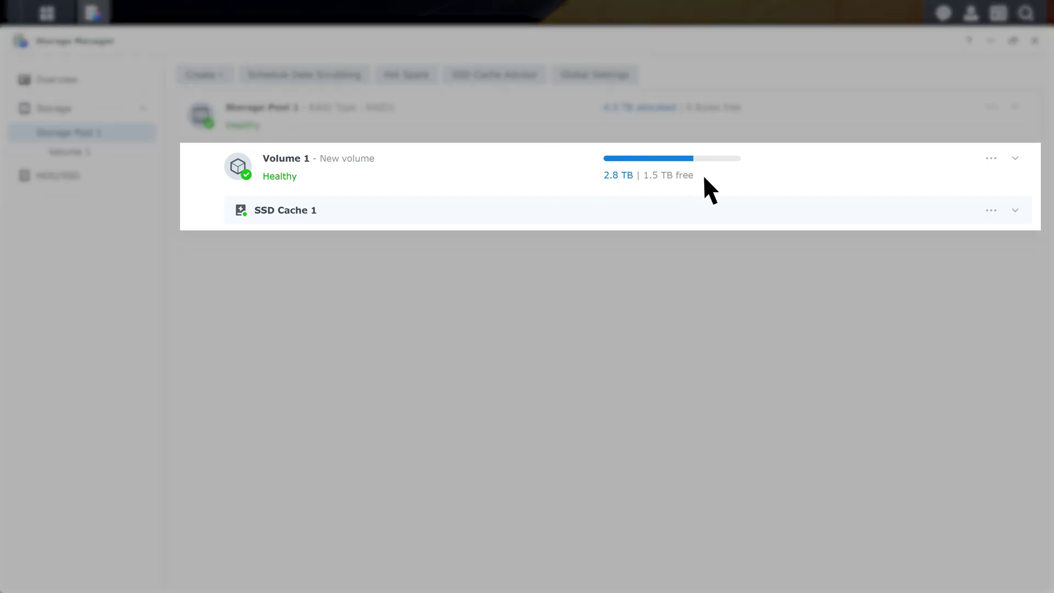
pyautogui.click(1015, 211)
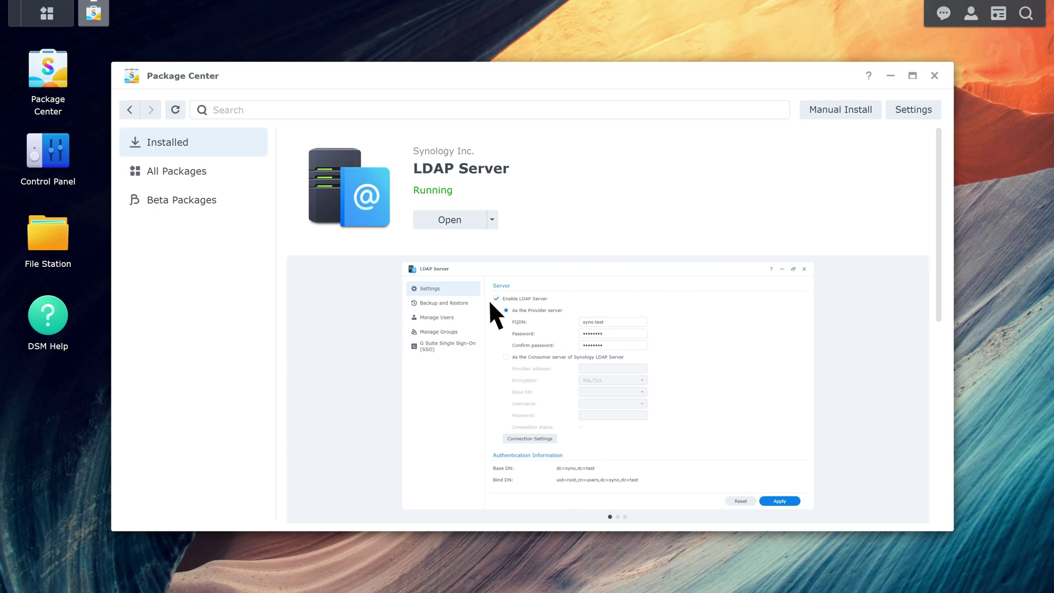
# - Launch the LDAP Server app from Package Center
pyautogui.click(451, 221)
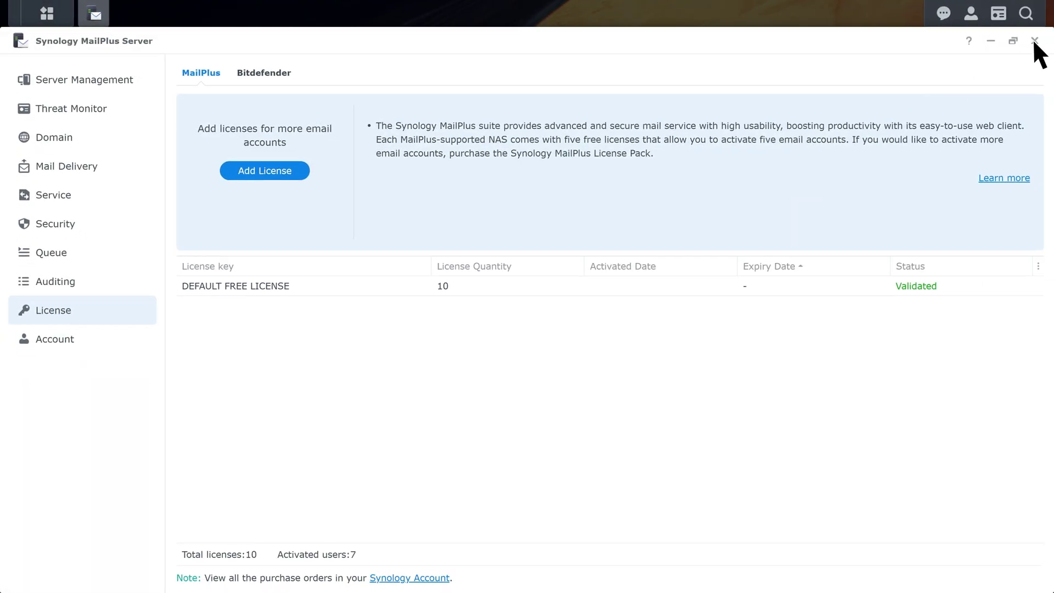
pyautogui.click(1036, 43)
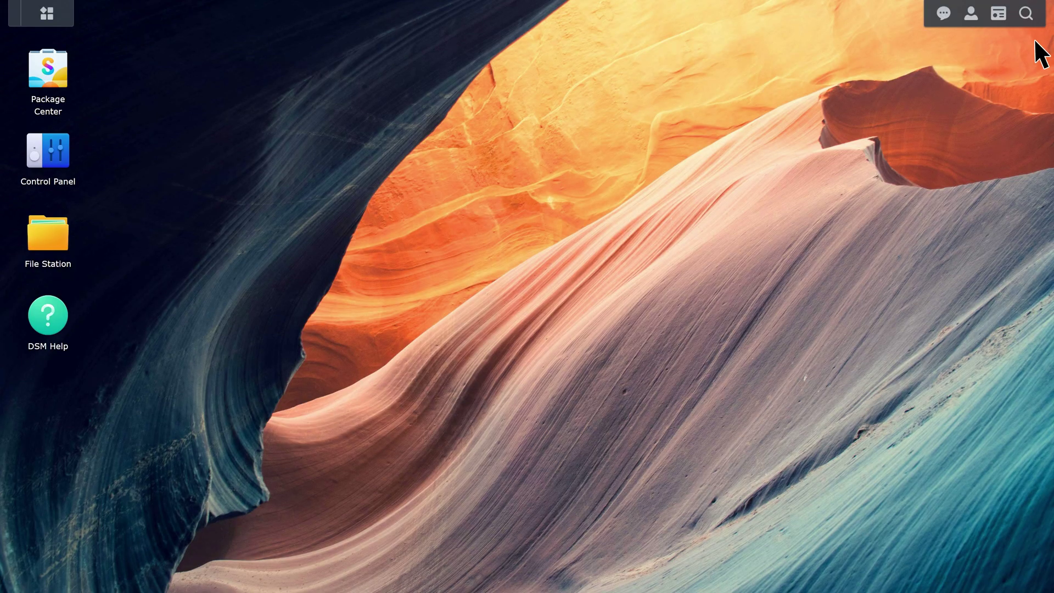
pyautogui.click(49, 157)
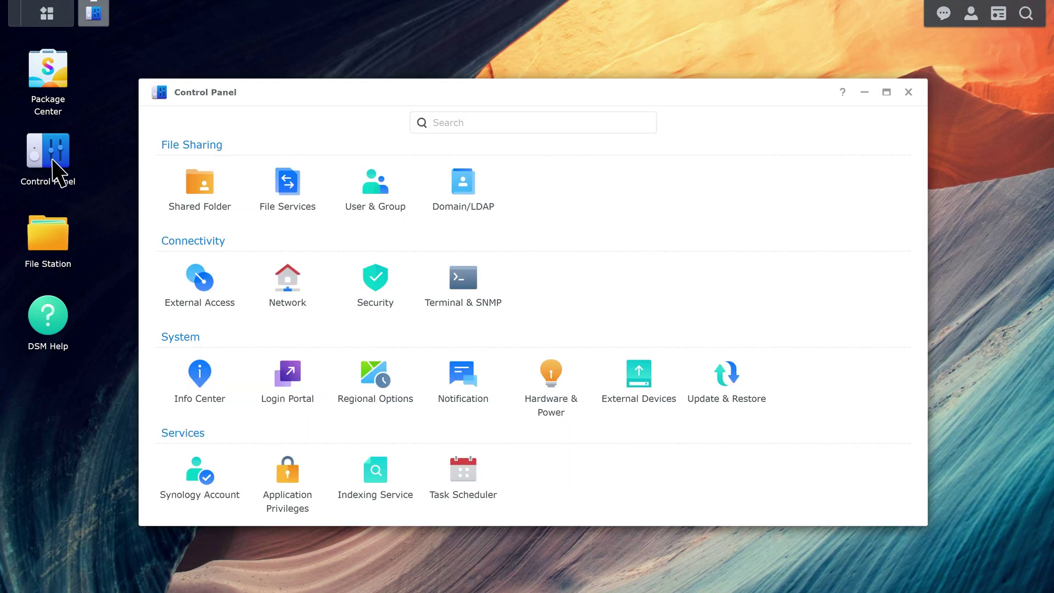
pyautogui.click(289, 478)
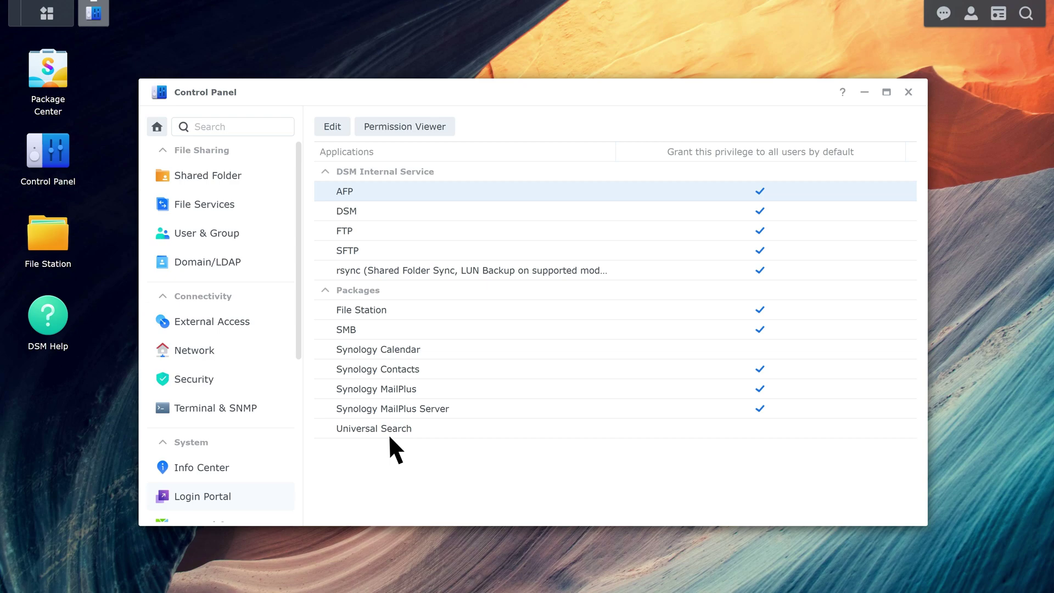
pyautogui.doubleClick(457, 405)
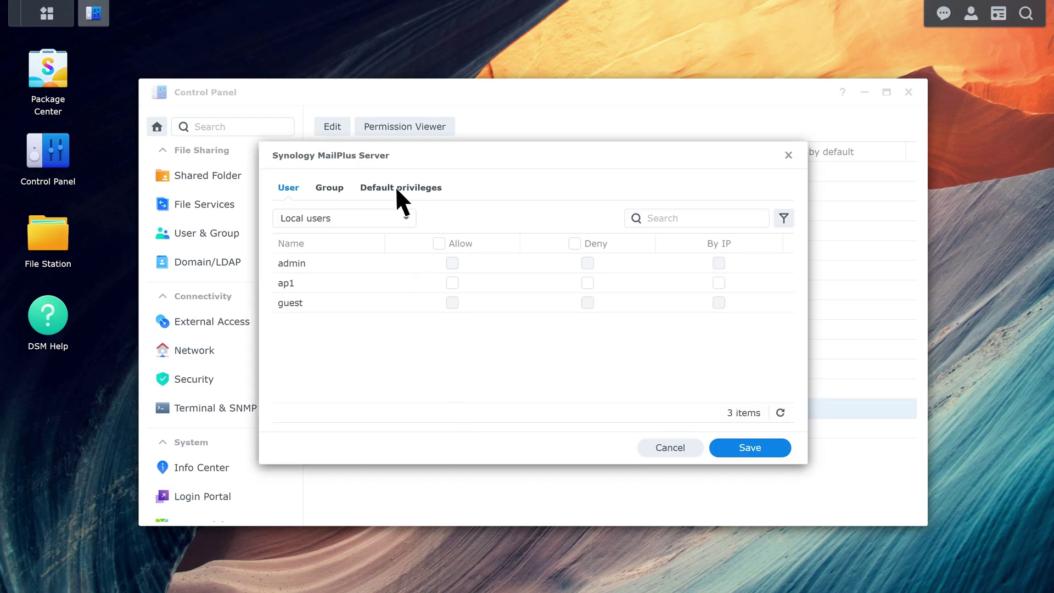
pyautogui.click(397, 188)
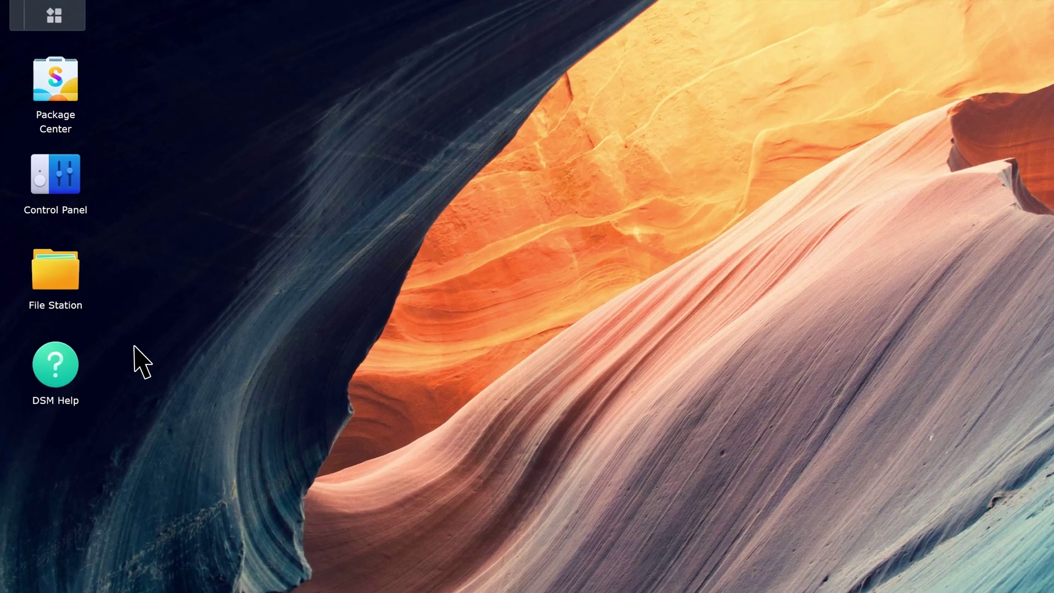
# - Bring up the editable manual IP settings of the connected LAN 1 interface
pyautogui.click(47, 153)
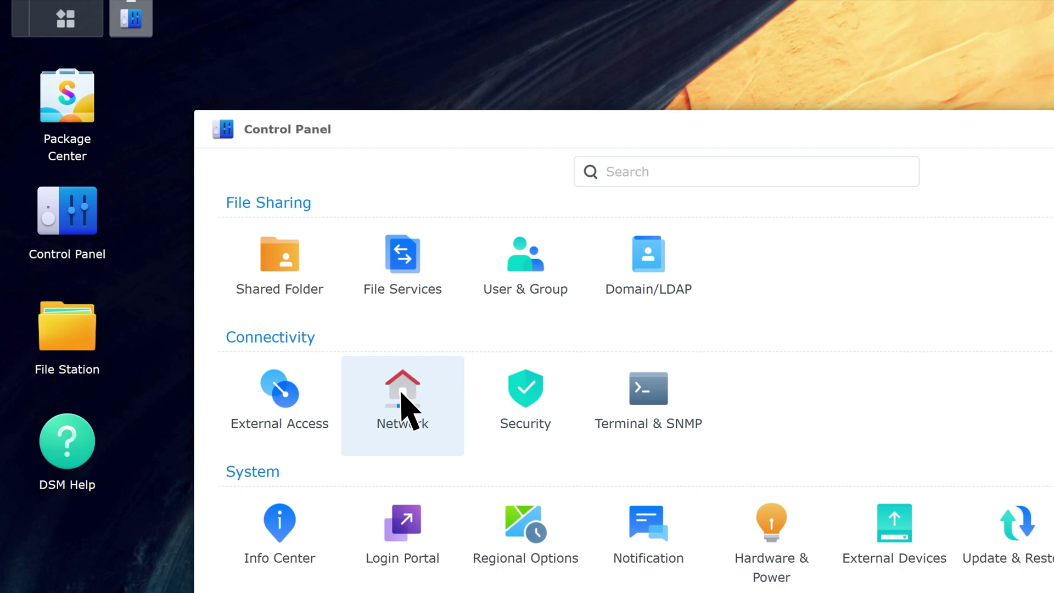
pyautogui.click(403, 397)
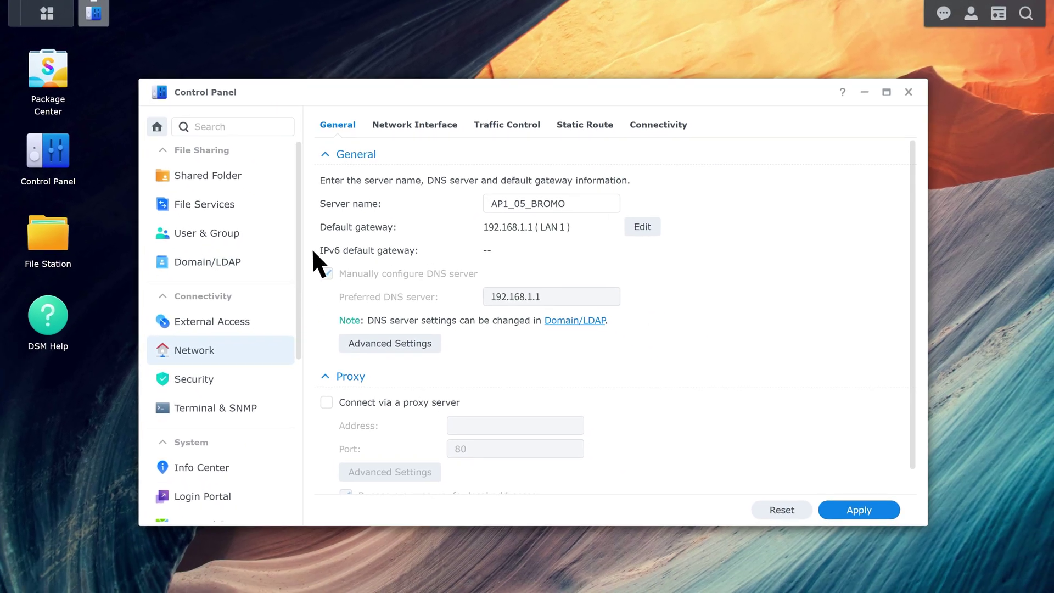
pyautogui.click(412, 123)
pyautogui.click(424, 190)
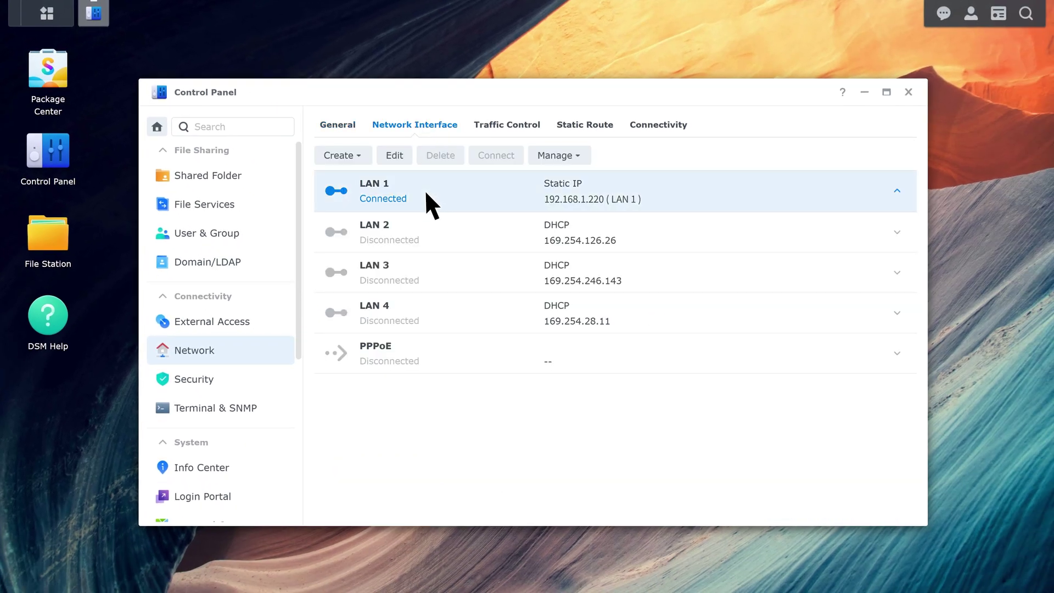
pyautogui.click(395, 154)
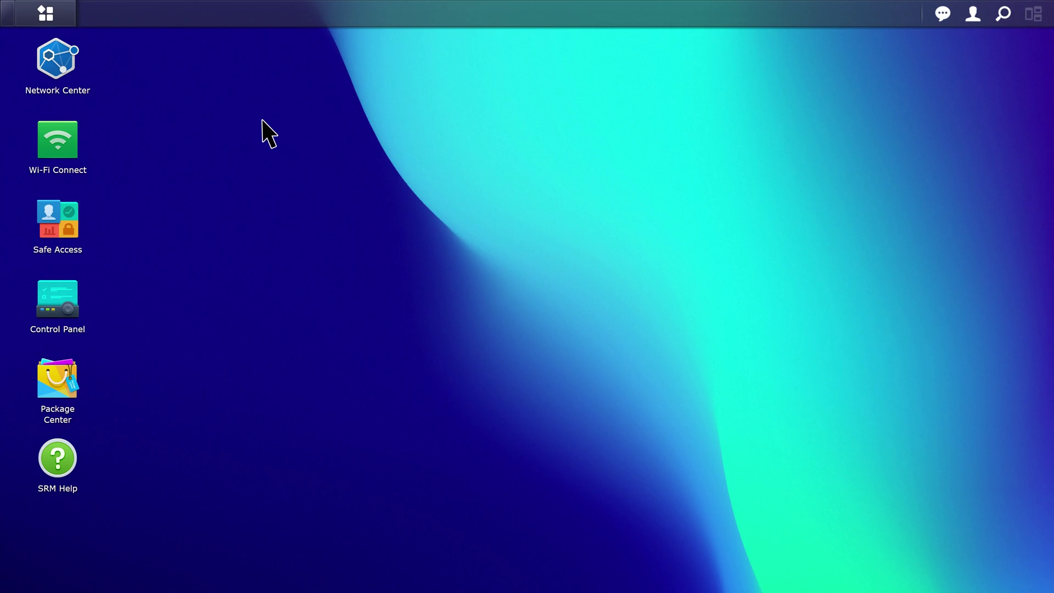
# - Open the local network's IPv4 DHCP settings in Network Center
pyautogui.click(59, 67)
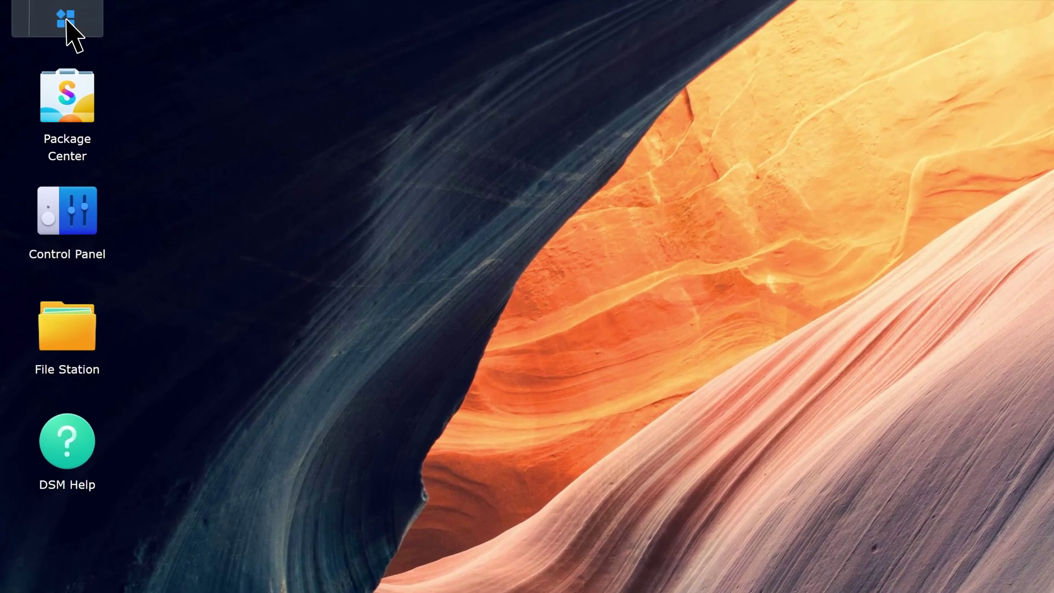
# - Enable SMTP in MailPlus Server's protocol settings
pyautogui.click(47, 15)
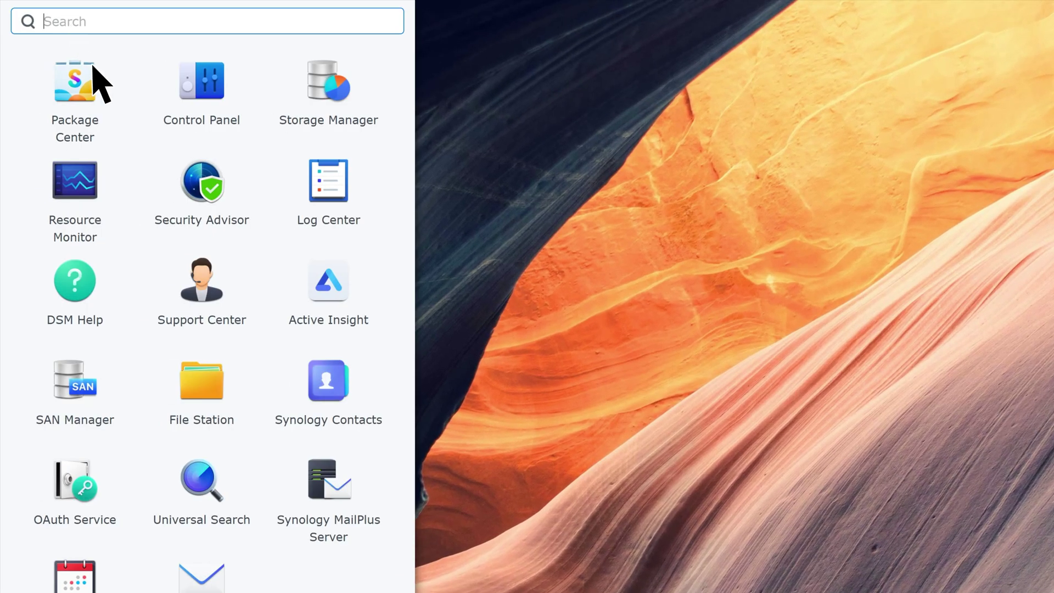
pyautogui.click(330, 486)
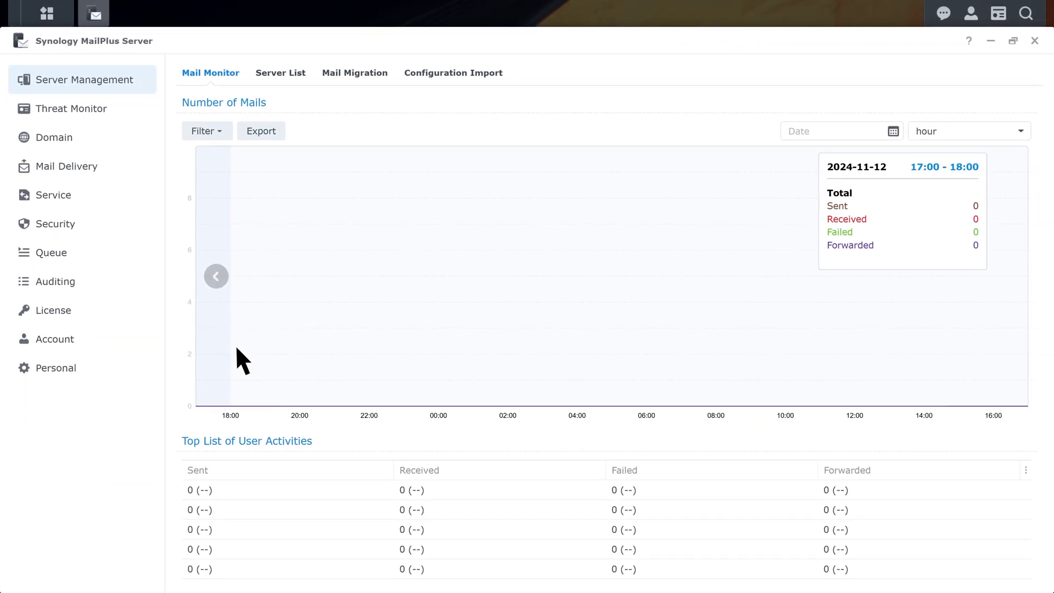
pyautogui.click(80, 193)
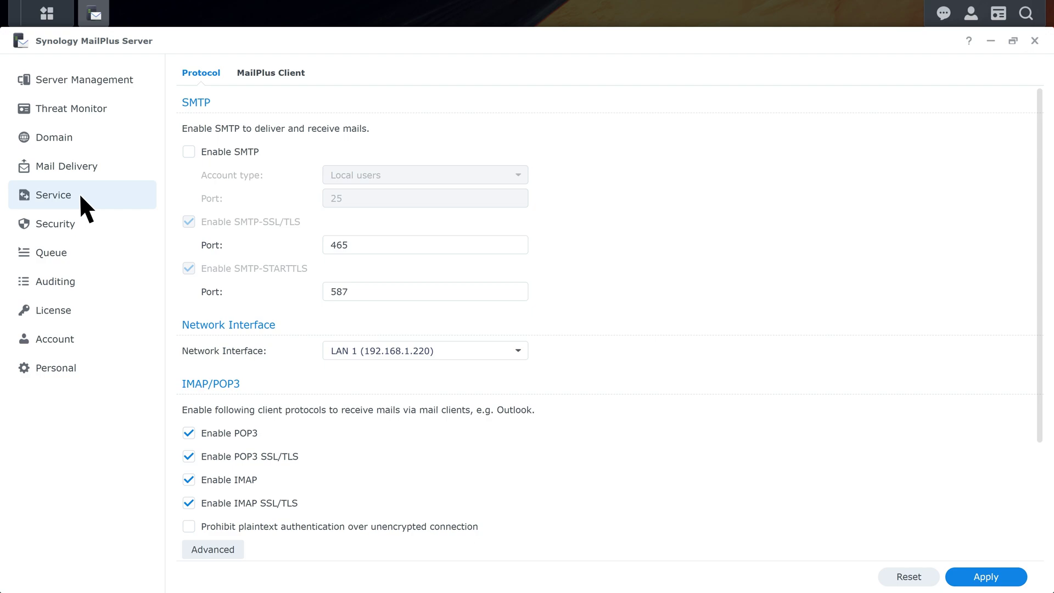
pyautogui.click(189, 151)
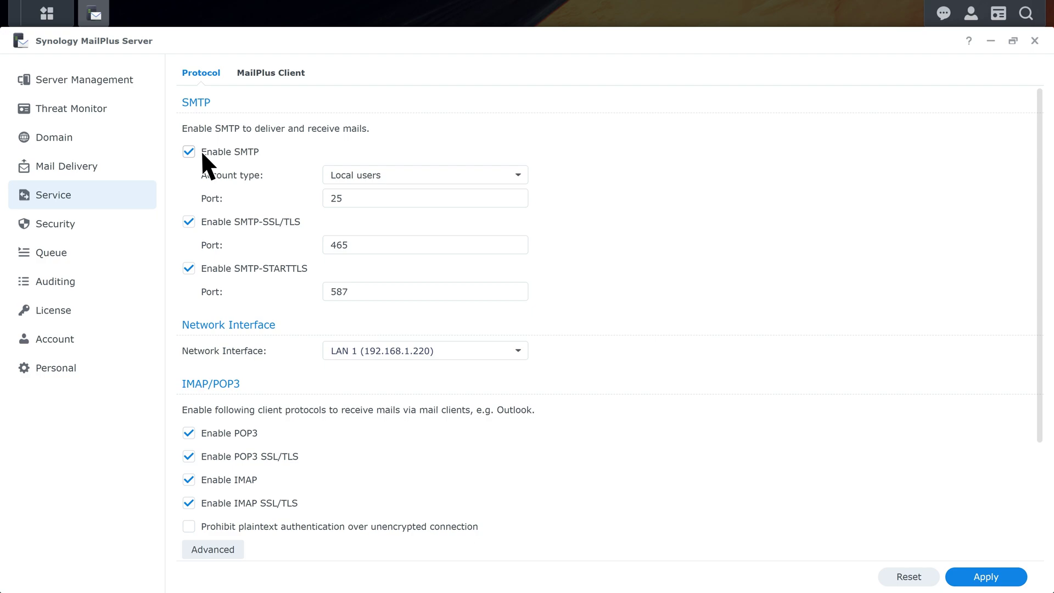
# - Set SMTP account type to Domain users (QC.SYNO) and confirm migrating local-account mail
pyautogui.click(517, 172)
pyautogui.click(459, 220)
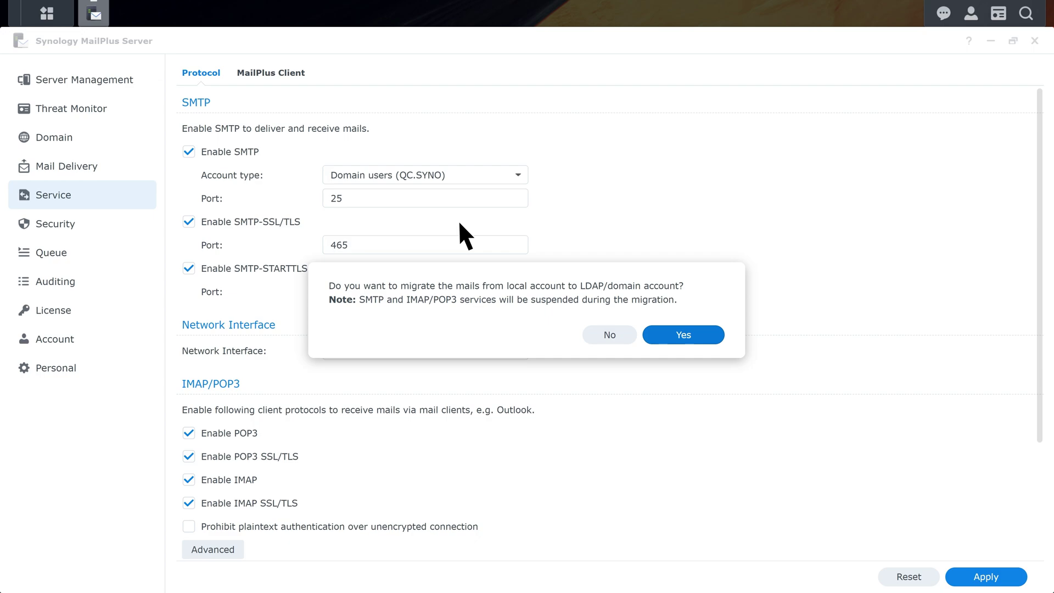
pyautogui.click(690, 335)
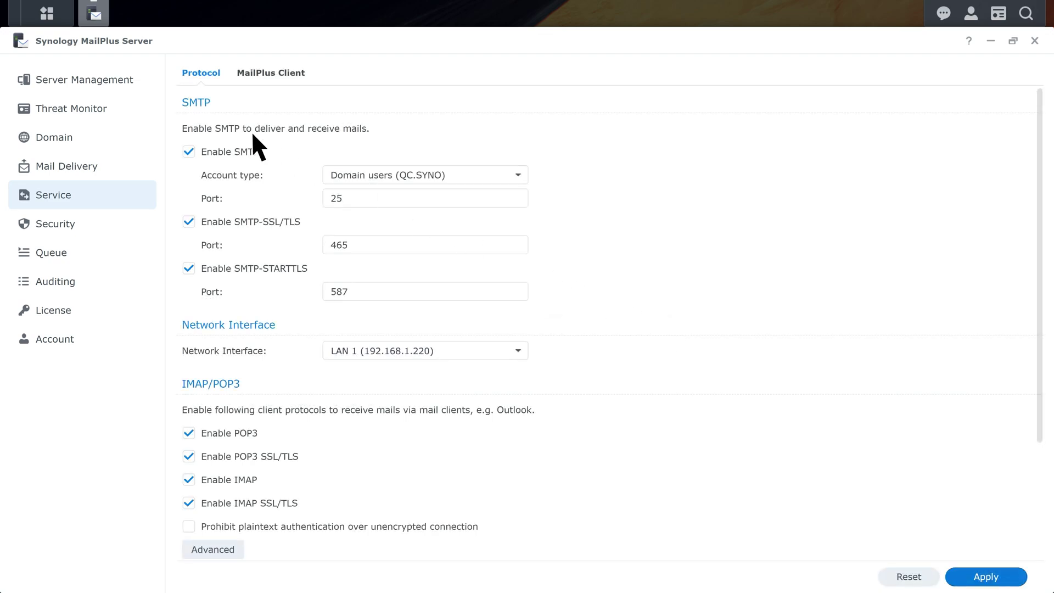
pyautogui.click(138, 79)
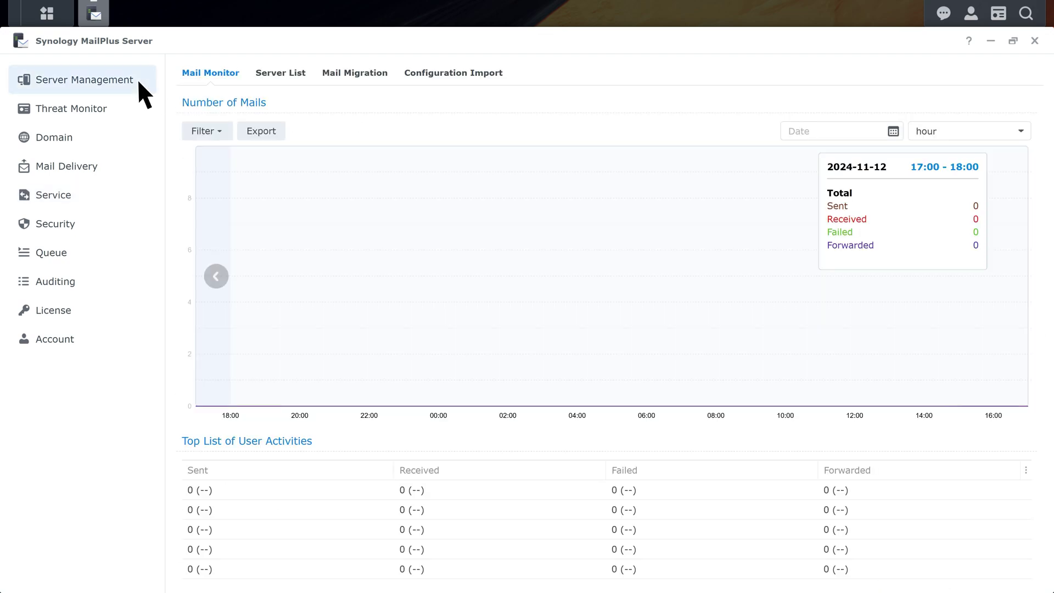
# - Add a server node with mail system IP 192.168.1.250 and proceed to the second server's details
pyautogui.click(286, 71)
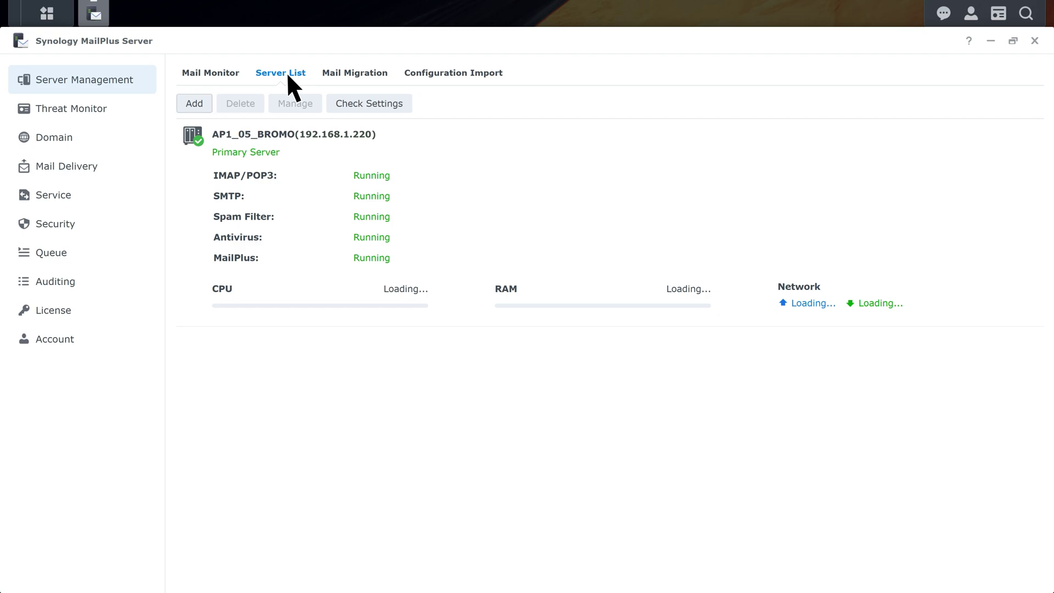
pyautogui.click(194, 103)
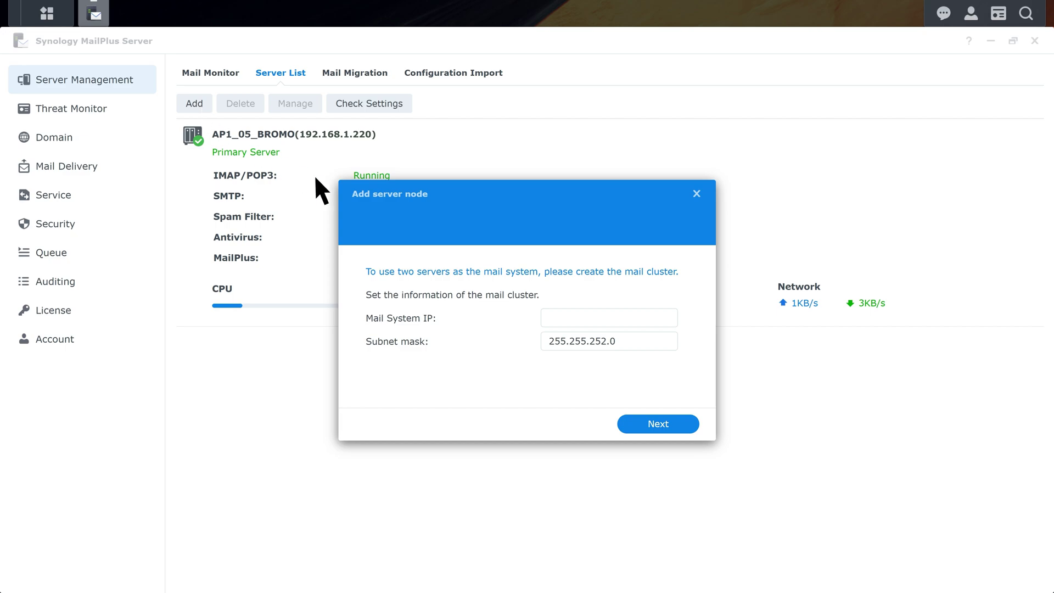
pyautogui.click(550, 322)
pyautogui.write('192.168.1.250')
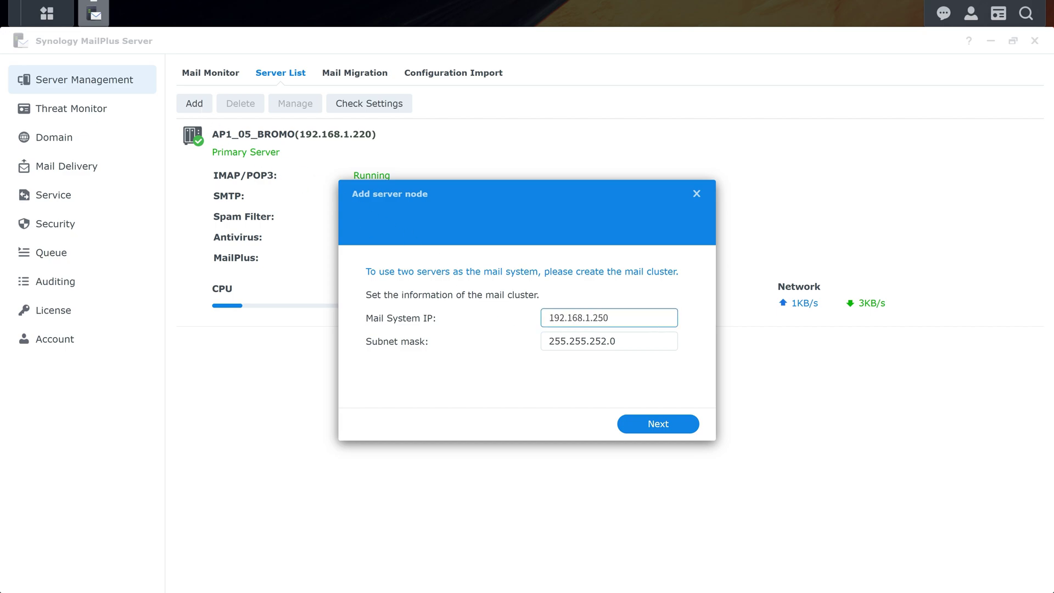
pyautogui.click(659, 423)
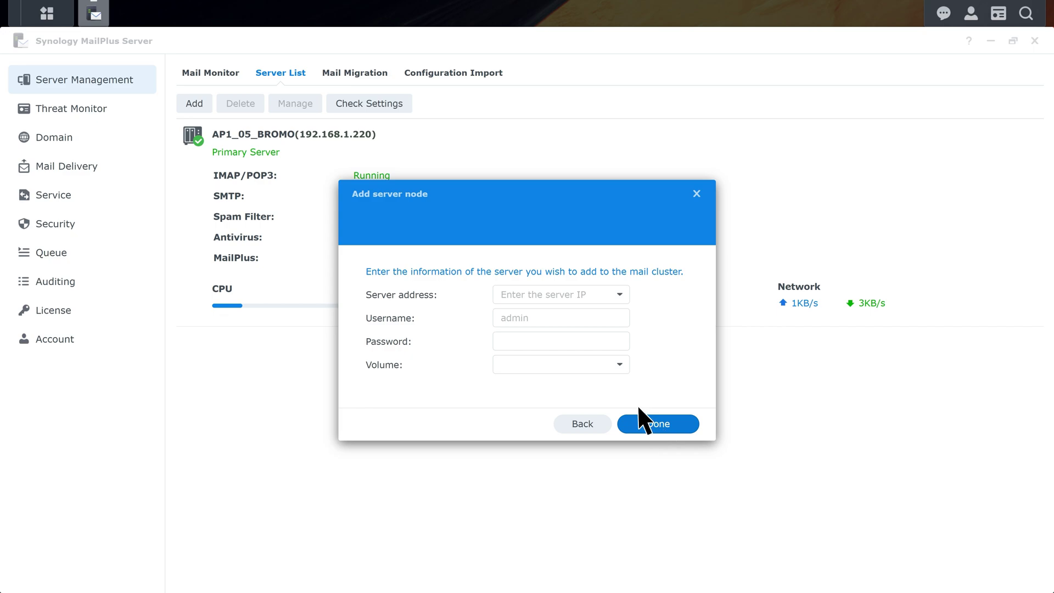
# - Add server 192.168.1.221 with credentials on Volume 1 to the cluster and open its management
pyautogui.click(501, 294)
pyautogui.write('192.1')
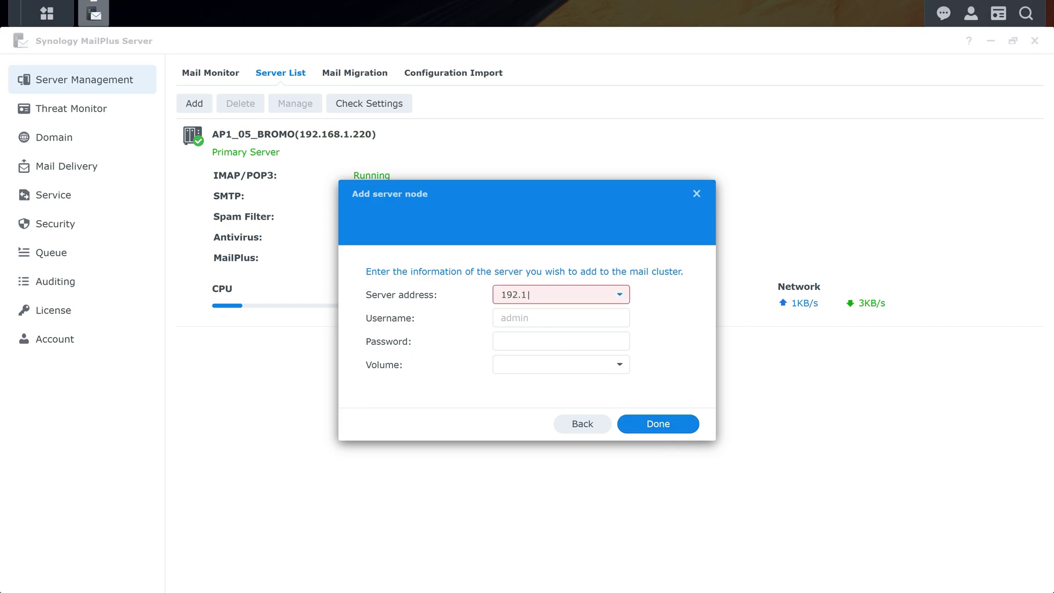
pyautogui.write('68.1.221')
pyautogui.press('Tab')
pyautogui.write('sec')
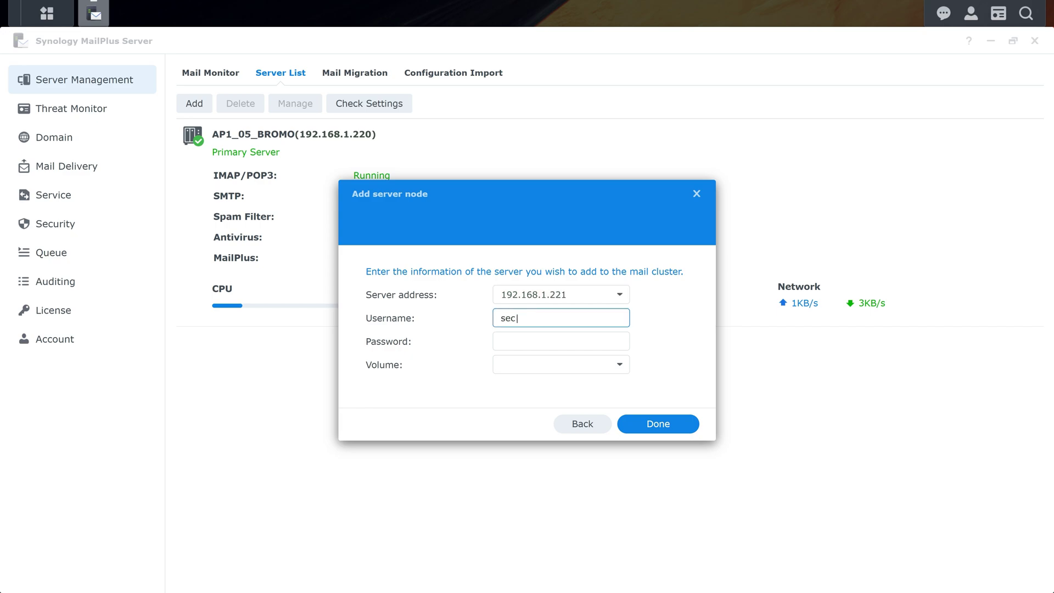
pyautogui.write('ondary')
pyautogui.press('Tab')
pyautogui.write('***')
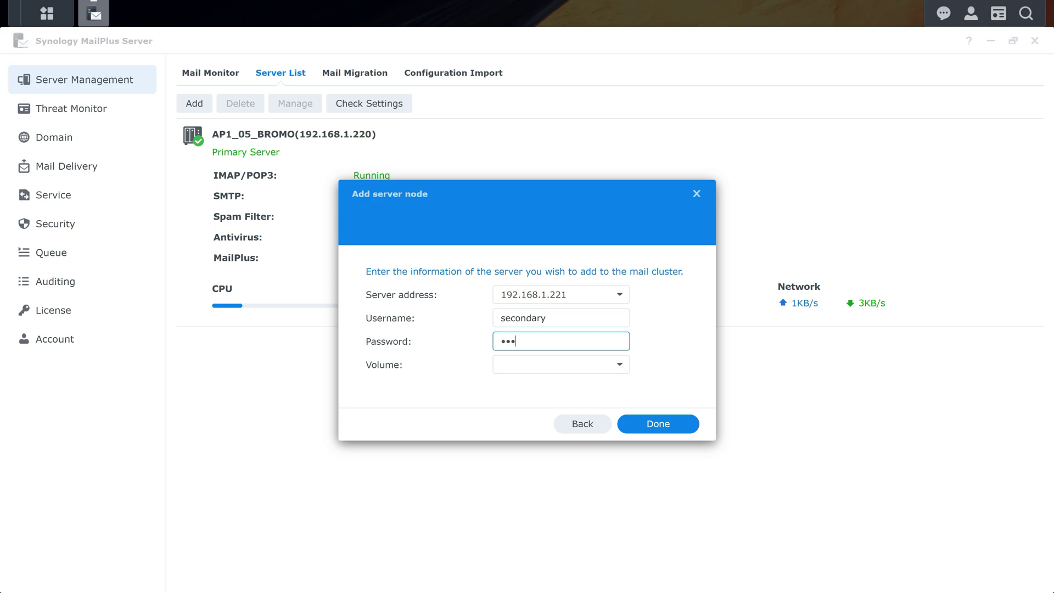
pyautogui.write('*****')
pyautogui.click(618, 362)
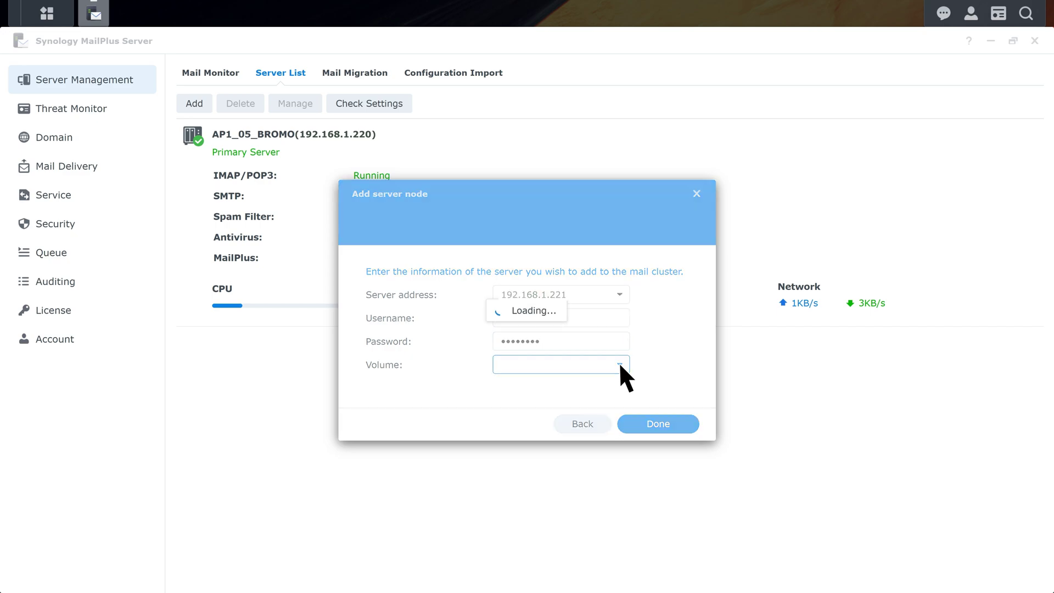
pyautogui.click(556, 390)
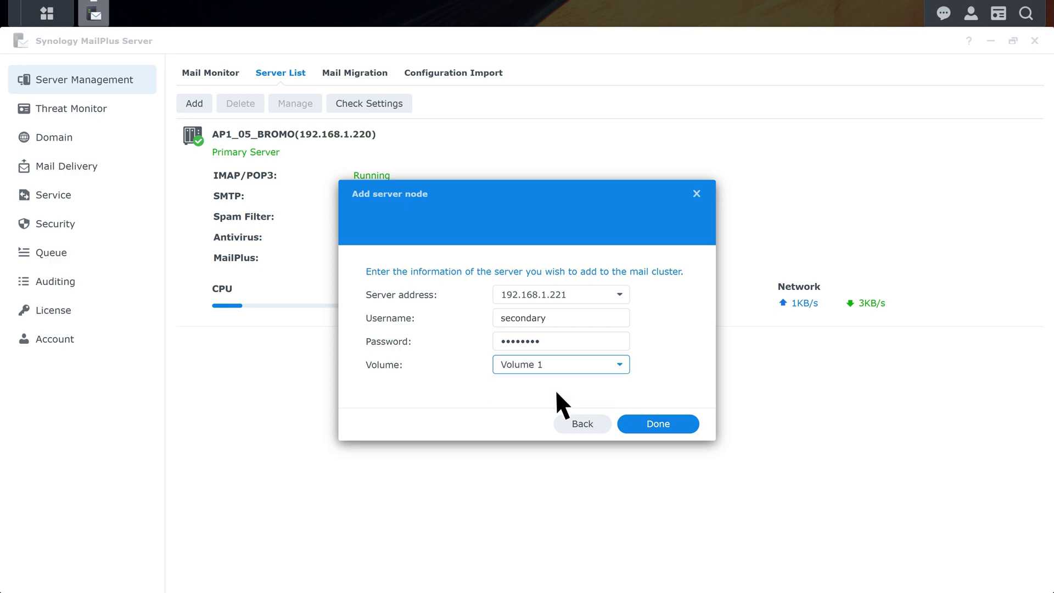
pyautogui.click(658, 422)
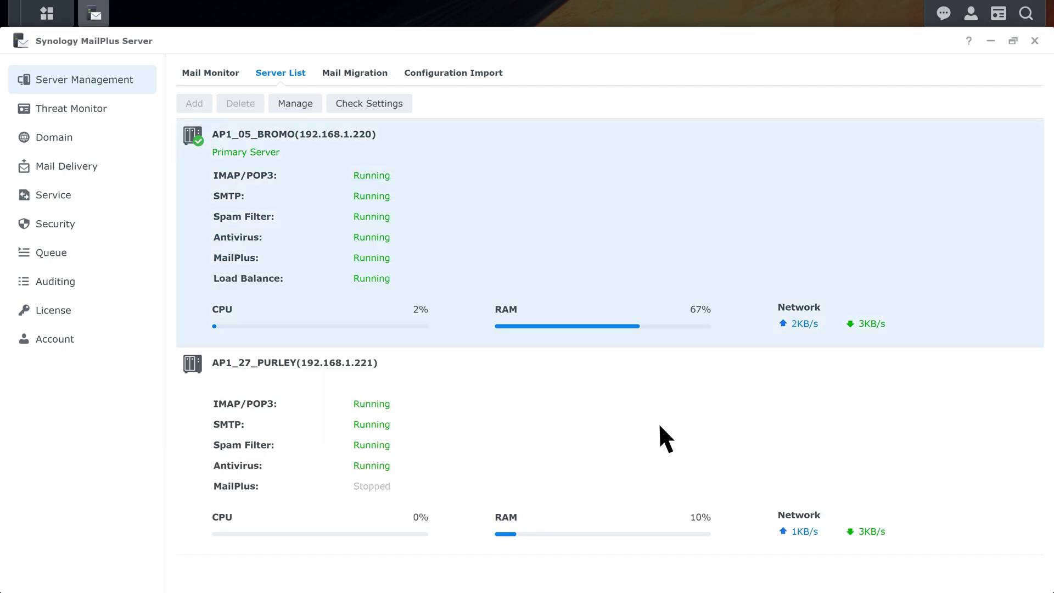
pyautogui.click(298, 106)
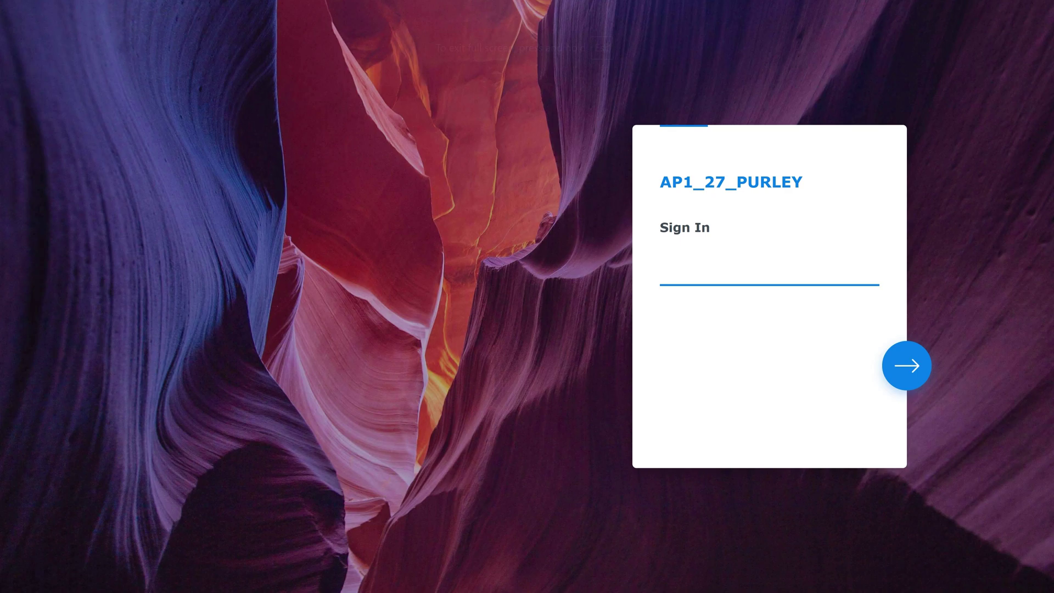
pyautogui.write('secon')
pyautogui.write('dary')
# - Sign in to AP1_27_PURLEY's DSM as the secondary user
pyautogui.click(907, 364)
pyautogui.write('pass')
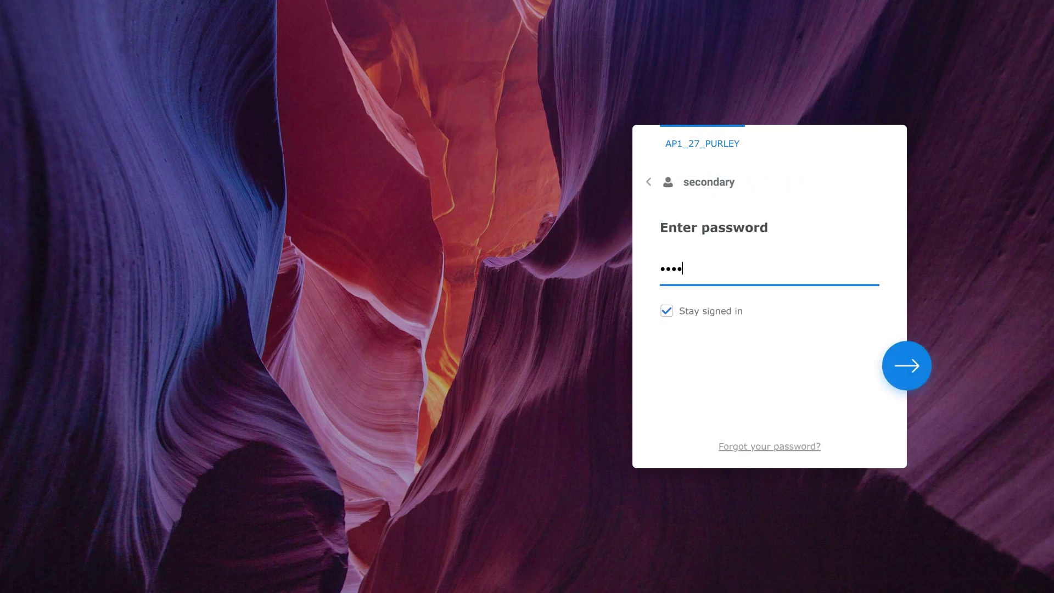
pyautogui.write('word')
pyautogui.click(907, 365)
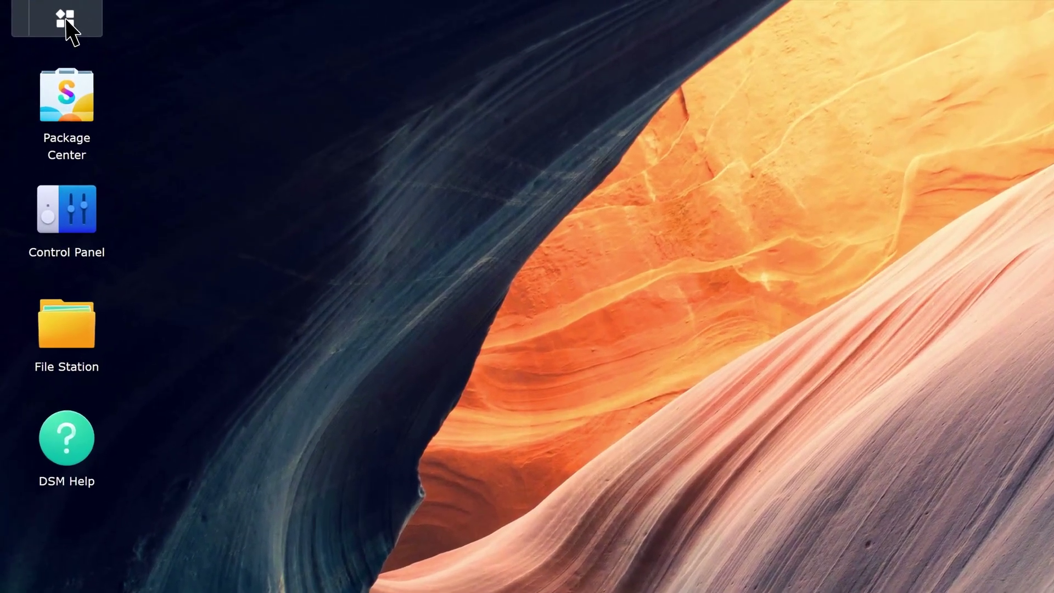
# - Launch MailPlus Server on AP1_27_PURLEY and dismiss the blocked-configuration notice to view the server list
pyautogui.click(66, 23)
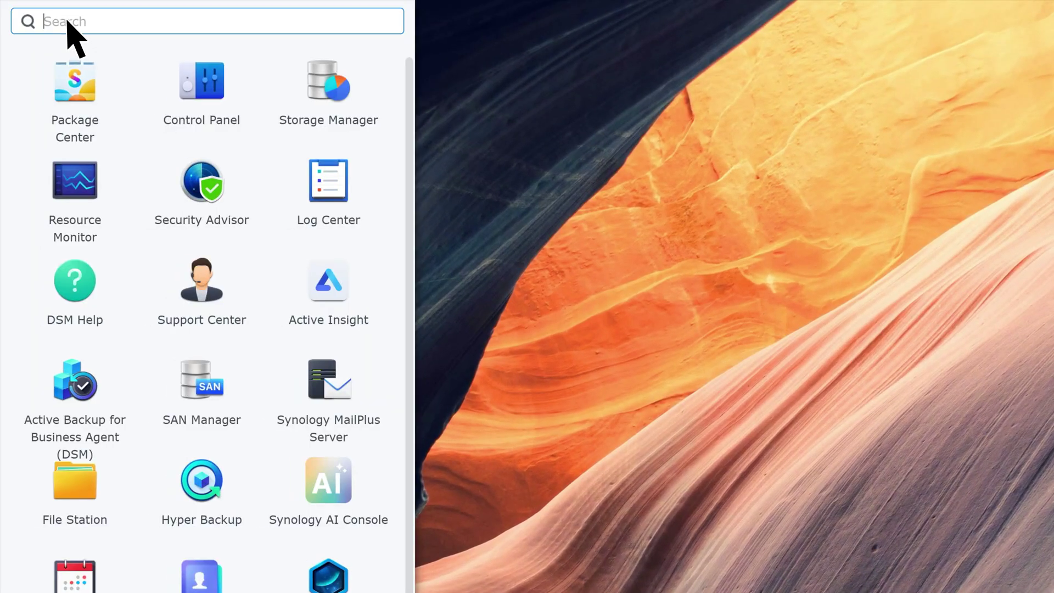
pyautogui.click(330, 381)
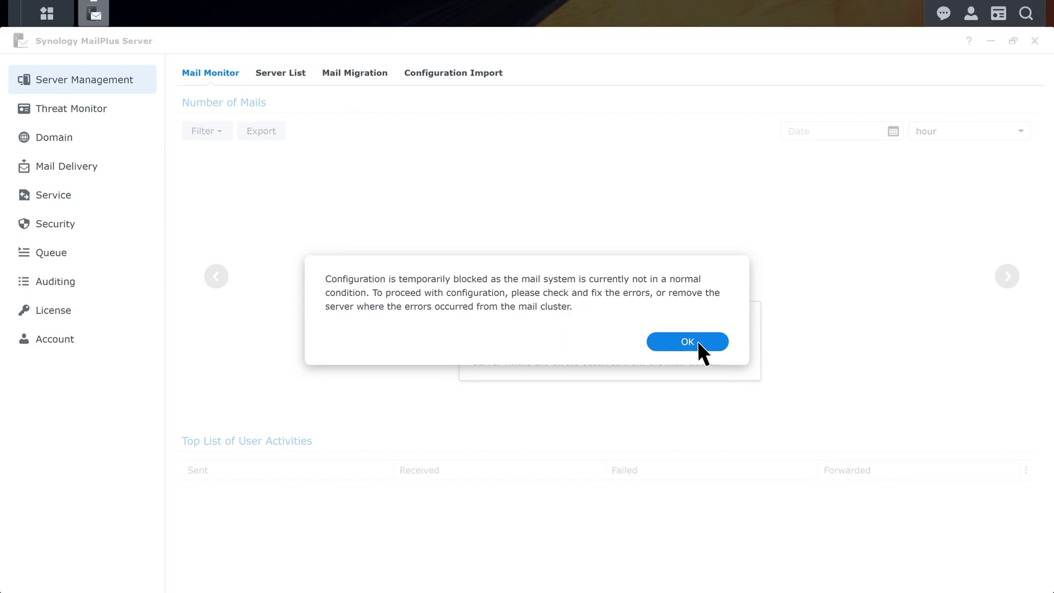
pyautogui.click(697, 340)
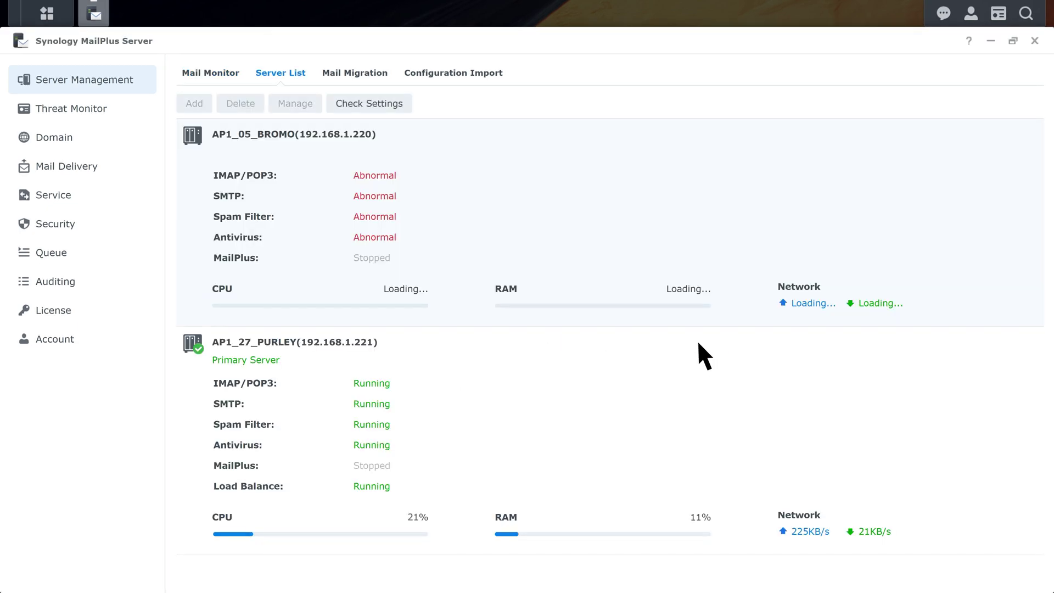